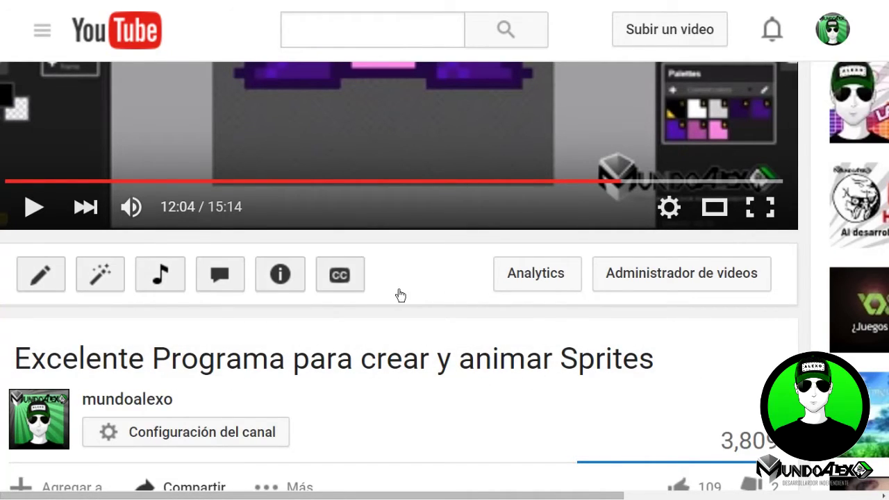
- Browse the viewer comments and replies under the sprite creation and animation video, looking for requests about animating a cape
scroll(401, 292, "down", 3)
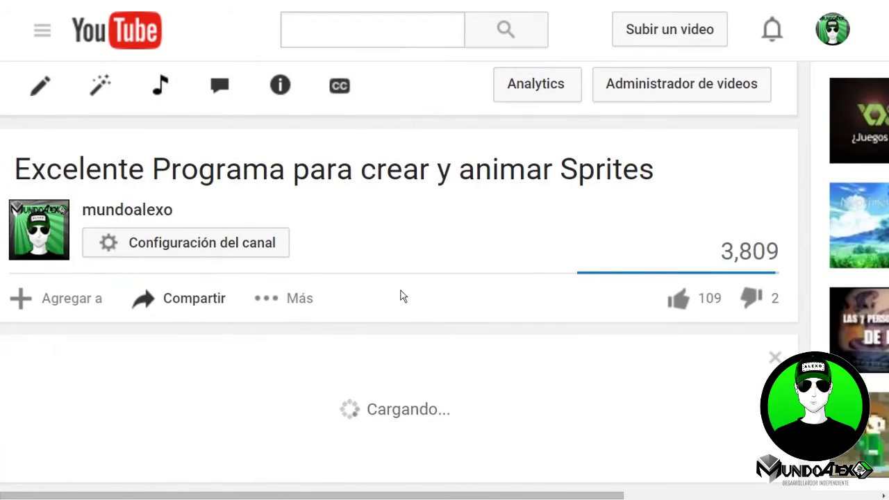
scroll(401, 292, "down", 6)
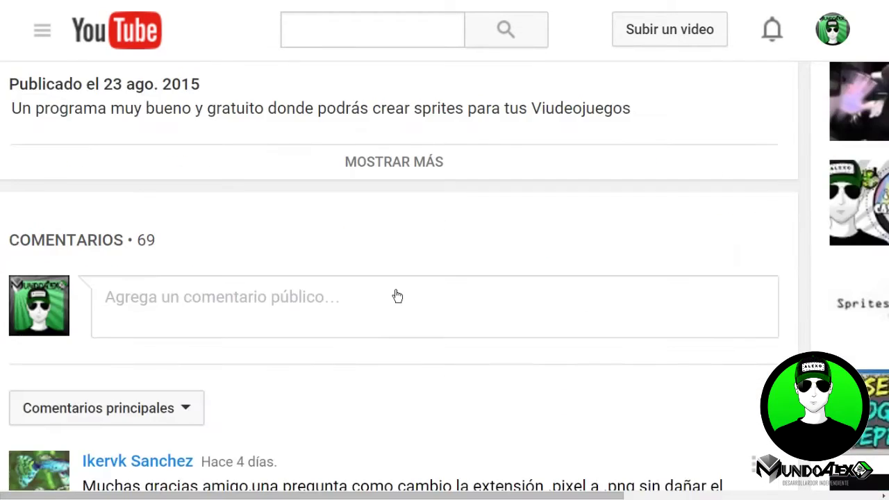
scroll(397, 291, "down", 2)
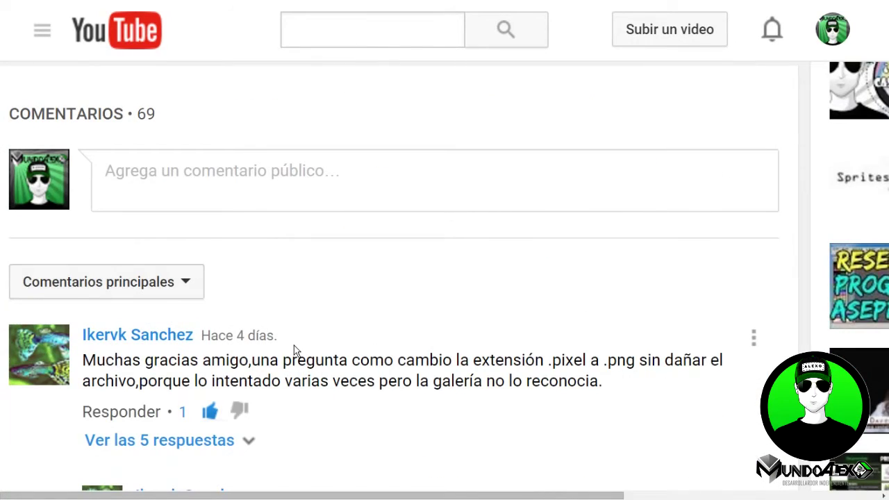
scroll(294, 346, "down", 3)
scroll(280, 263, "down", 1)
scroll(280, 267, "down", 8)
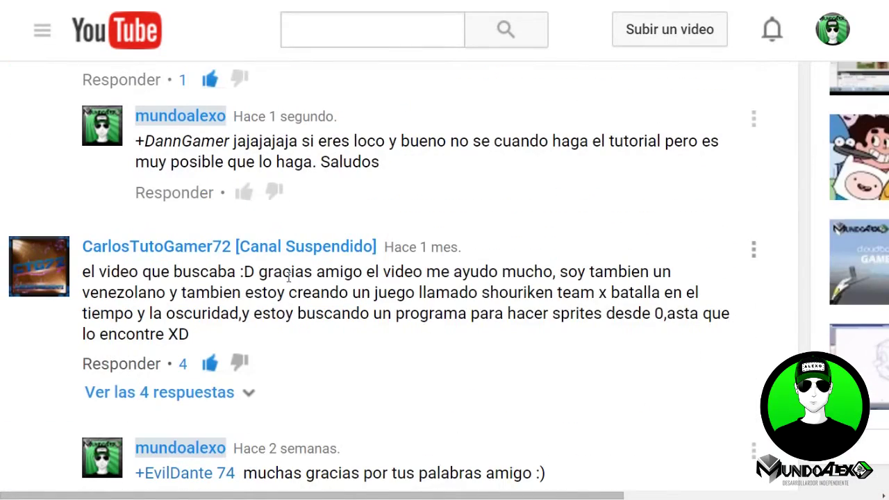
scroll(306, 270, "down", 3)
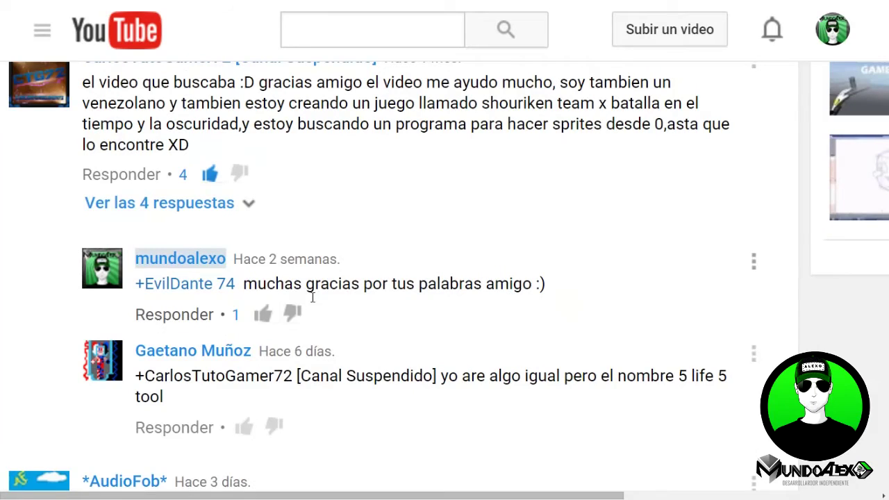
scroll(383, 309, "down", 2)
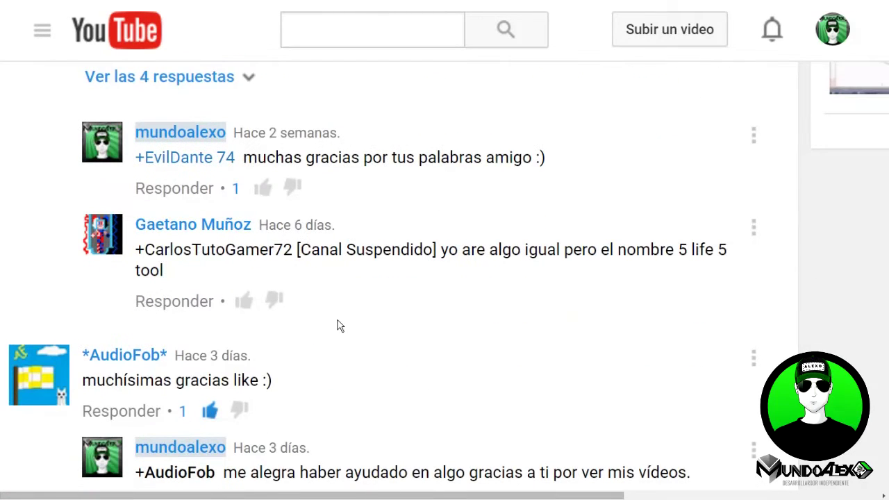
scroll(351, 318, "up", 6)
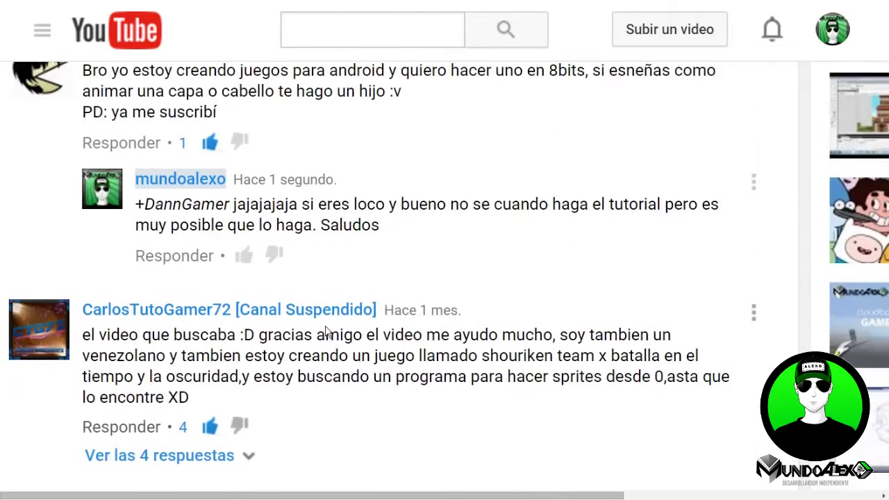
scroll(324, 332, "up", 2)
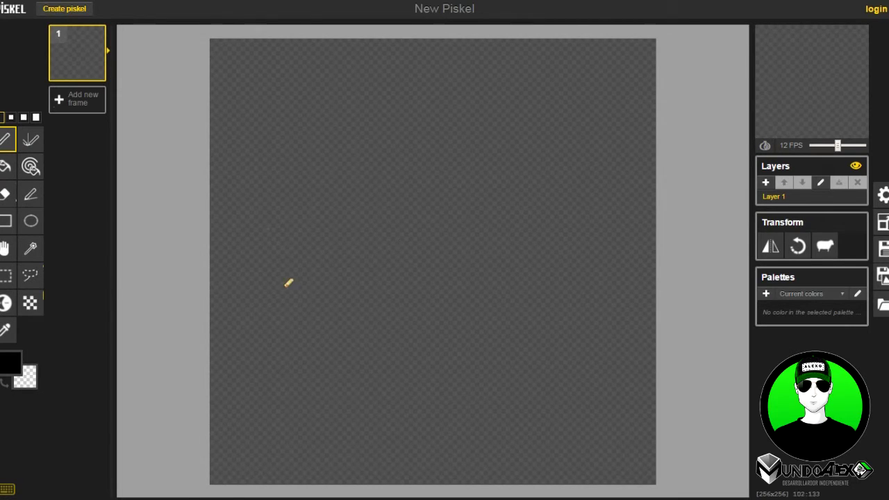
- Switch to Piskel and sketch a symmetrical cape outline on the 256×256 canvas with the Vertical Mirror pen
left_click(32, 197)
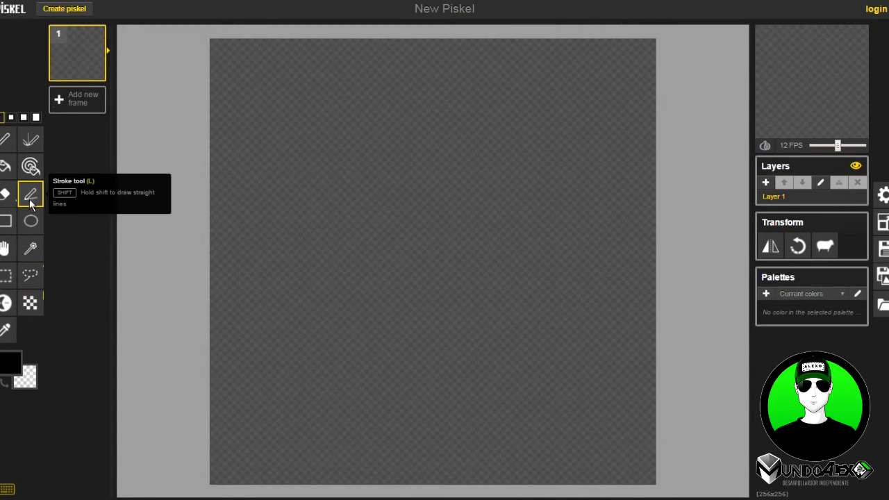
left_click(32, 141)
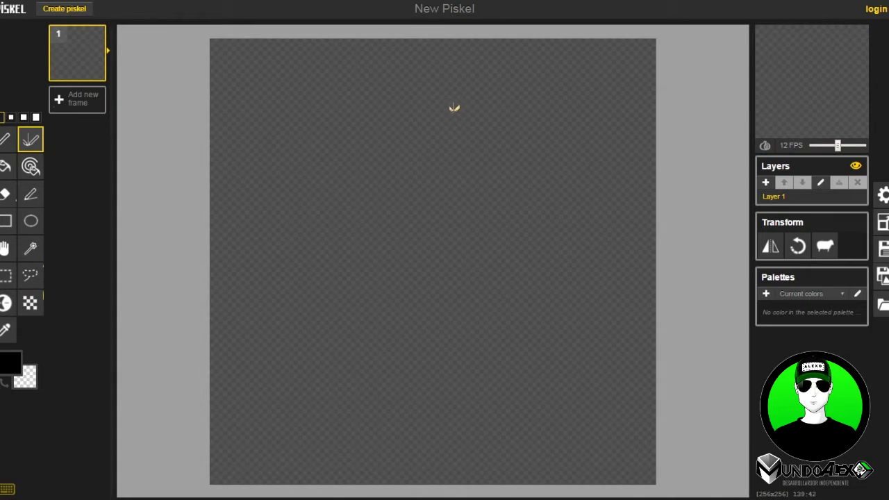
left_click_drag(447, 109, 434, 109)
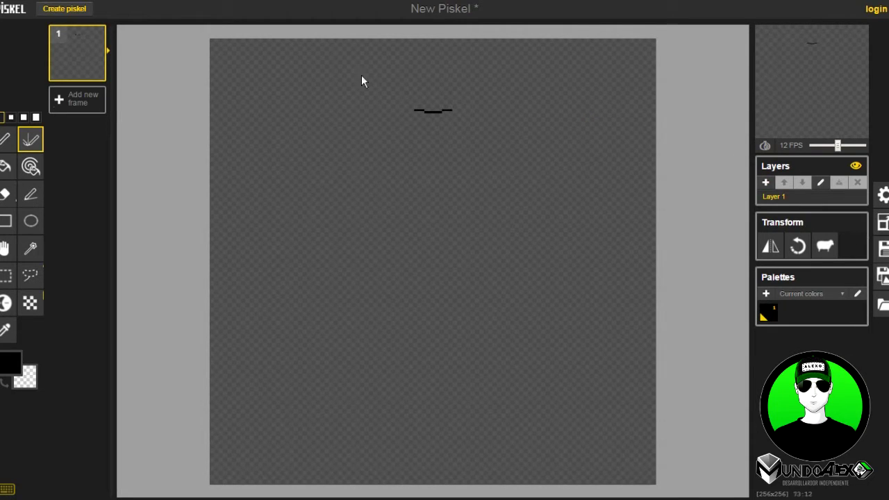
mouse_move(416, 109)
left_mouse_down()
mouse_move(376, 145)
mouse_move(281, 341)
mouse_move(351, 357)
mouse_move(461, 321)
left_mouse_up()
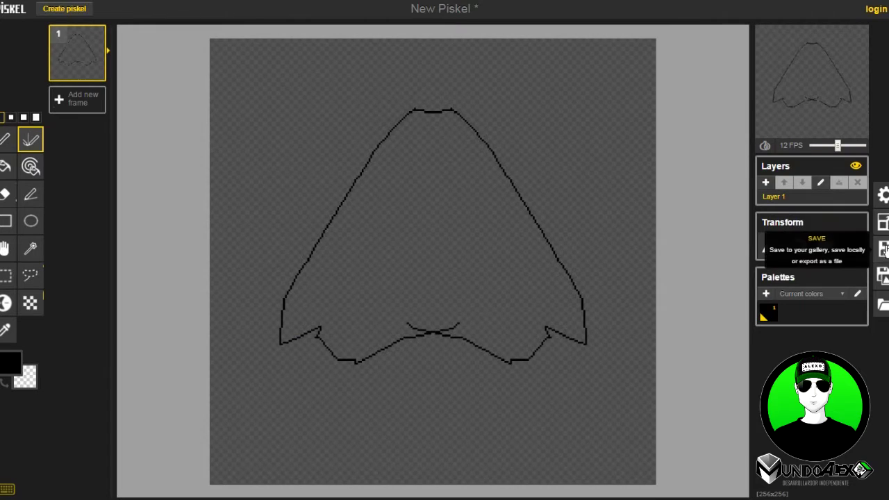
- Resize the canvas to 32 × 32 px, keeping the aspect ratio and leaving the canvas content unscaled
left_click(884, 222)
left_click_drag(800, 129, 855, 129)
type("32")
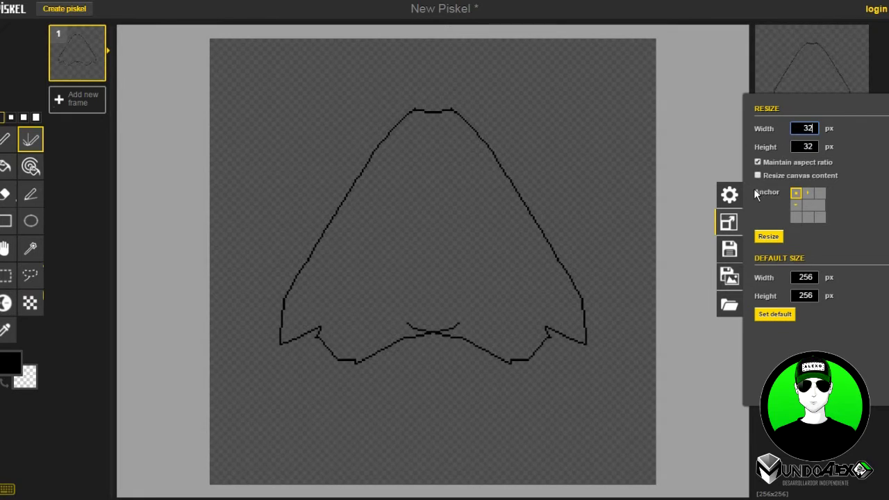
key("Return")
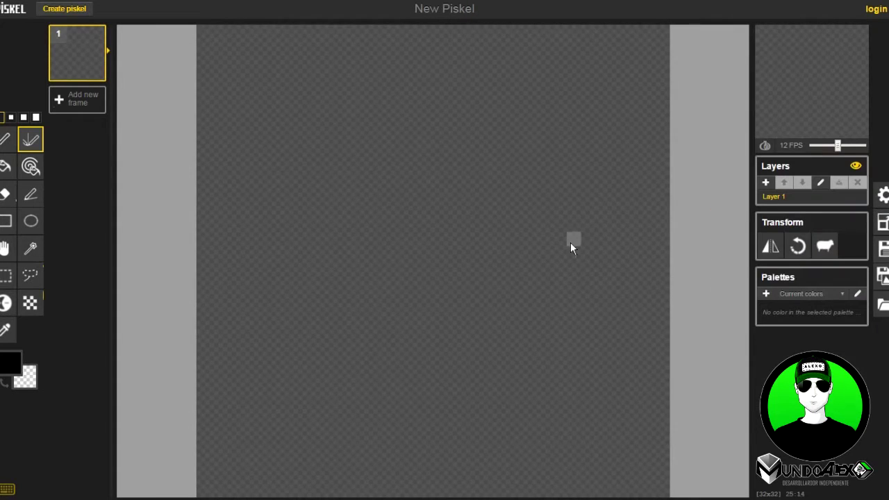
- Draw a black cape outline with mirrored sloping sides and a flat top, closing it with a wavy hem using the Pen tool
scroll(410, 182, "down", 2)
scroll(449, 192, "up", 1)
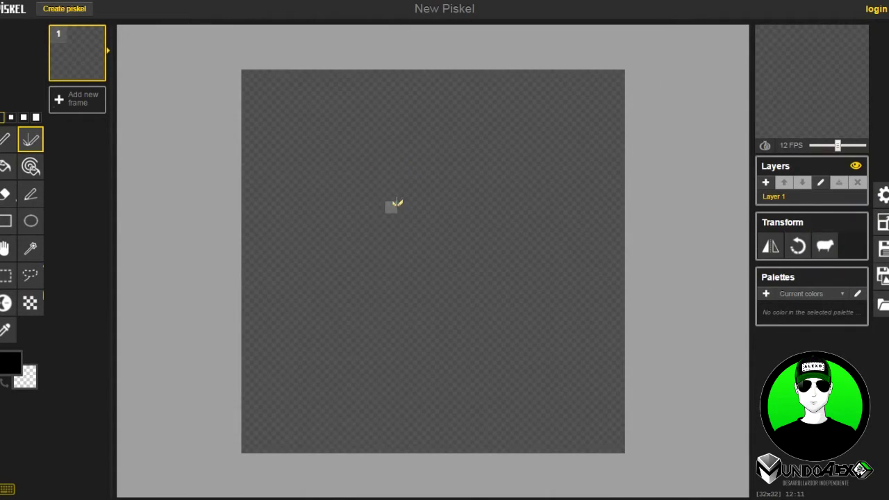
scroll(393, 204, "up", 1)
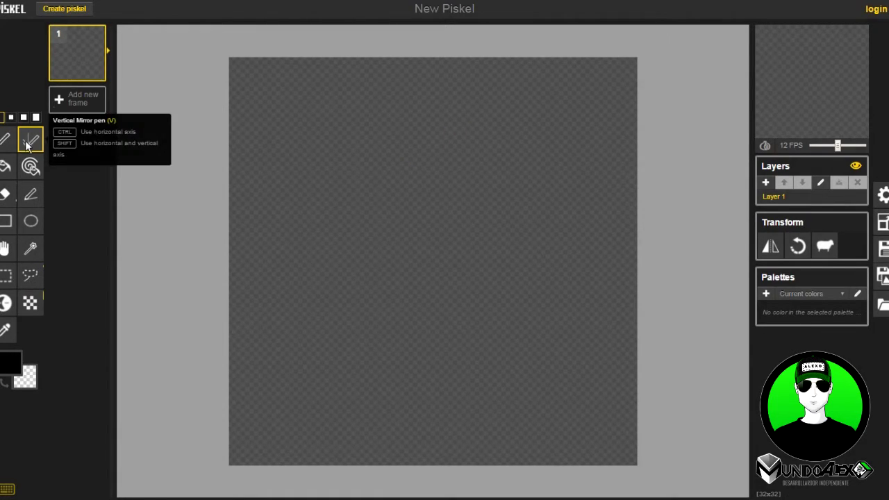
mouse_move(347, 126)
left_mouse_down()
mouse_move(424, 231)
mouse_move(420, 282)
mouse_move(285, 237)
mouse_move(418, 157)
mouse_move(480, 342)
mouse_move(556, 271)
mouse_move(469, 221)
mouse_move(358, 354)
mouse_move(364, 204)
mouse_move(427, 349)
mouse_move(357, 273)
mouse_move(319, 326)
left_mouse_up()
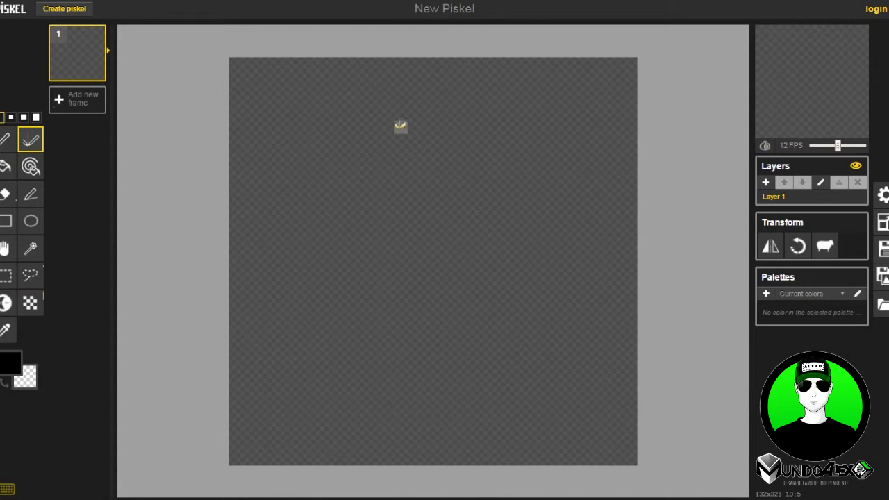
mouse_move(386, 127)
left_mouse_down()
mouse_move(313, 280)
mouse_move(273, 344)
left_mouse_up()
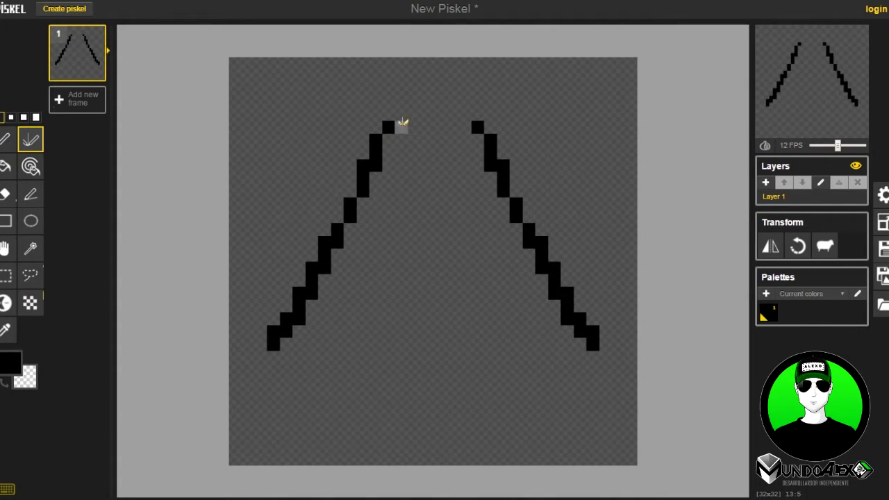
left_click_drag(402, 127, 432, 126)
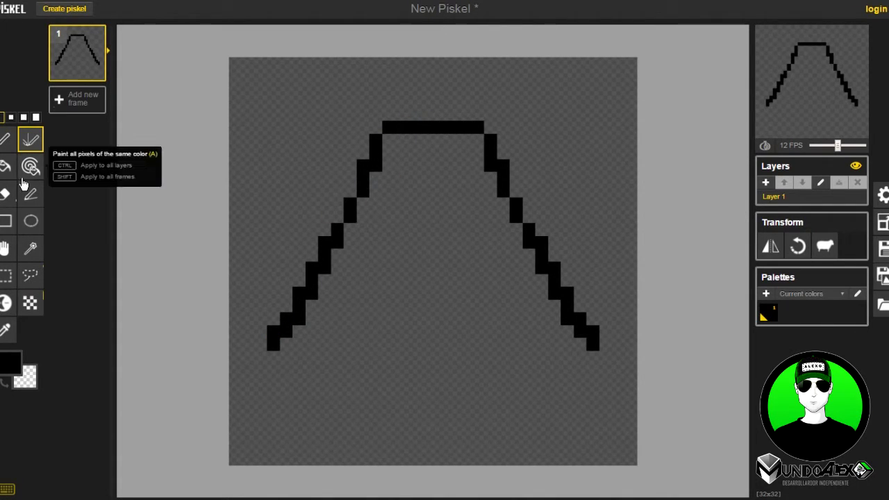
left_click(3, 146)
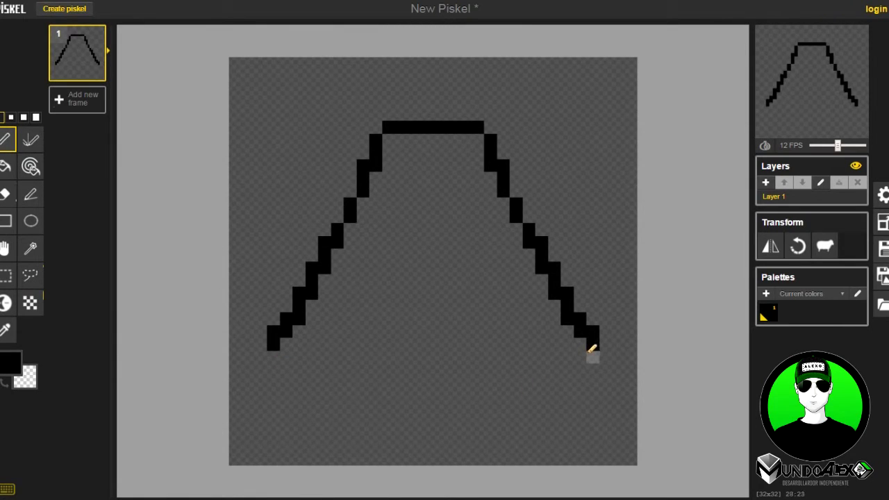
mouse_move(579, 357)
left_mouse_down()
mouse_move(542, 382)
mouse_move(512, 382)
mouse_move(453, 353)
mouse_move(393, 385)
mouse_move(347, 386)
mouse_move(284, 341)
left_mouse_up()
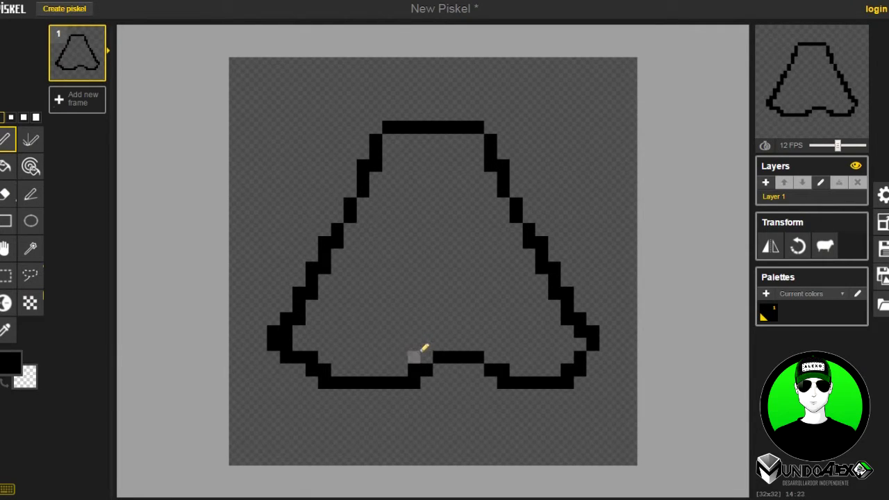
- Draw the cape's inner folds in black: a curved central fold, a short upper crease and a diagonal fold near the left edge
mouse_move(419, 353)
left_mouse_down()
mouse_move(456, 292)
mouse_move(459, 208)
mouse_move(444, 173)
left_mouse_up()
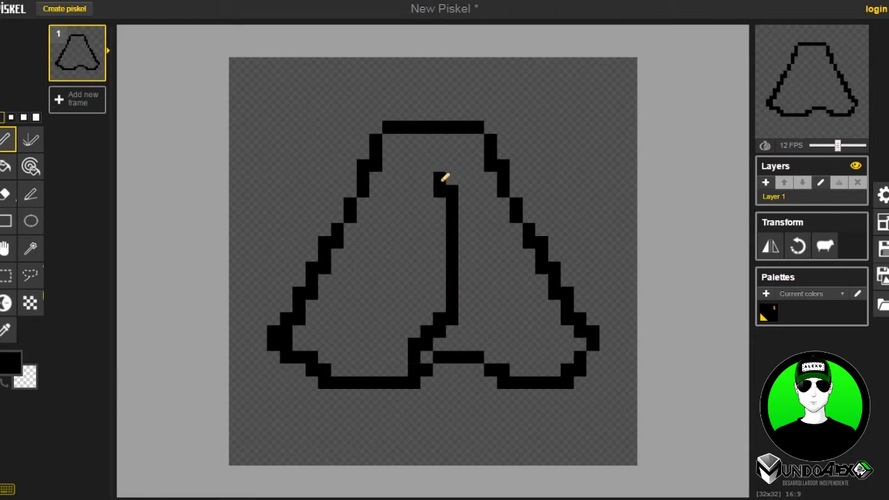
mouse_move(469, 214)
left_mouse_down()
mouse_move(467, 290)
mouse_move(458, 289)
mouse_move(452, 242)
left_mouse_up()
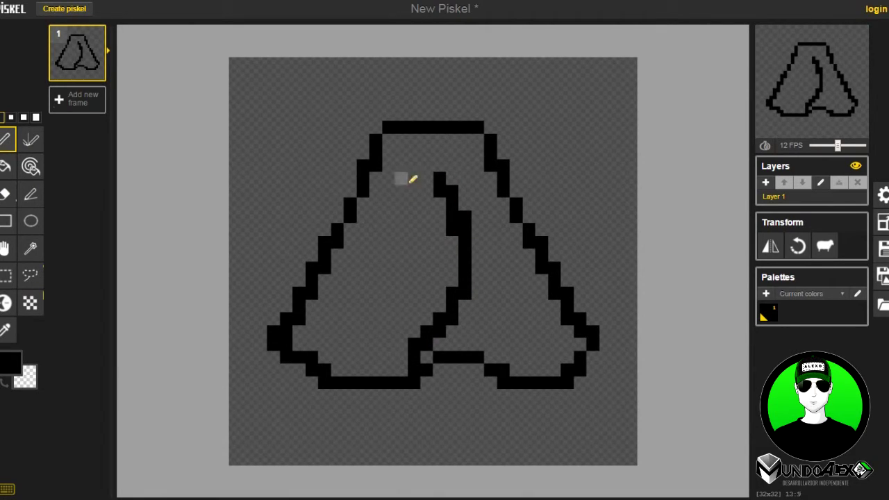
left_click_drag(401, 148, 417, 147)
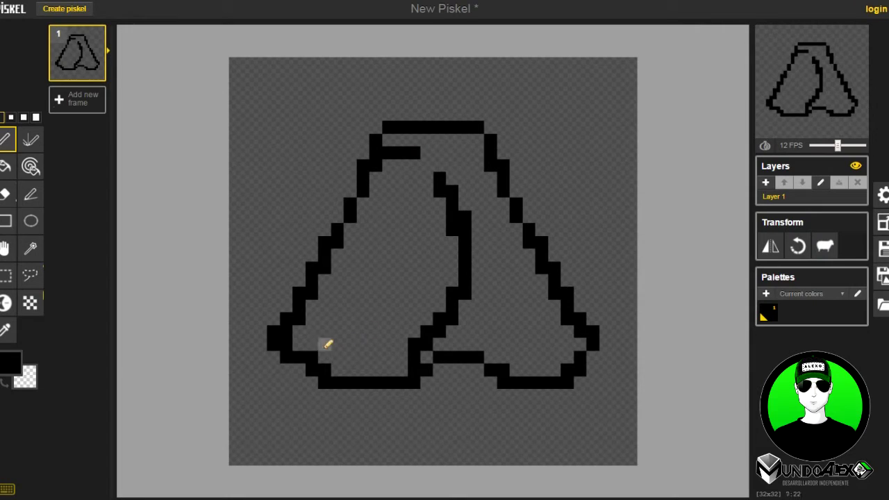
mouse_move(314, 344)
left_mouse_down()
mouse_move(305, 341)
mouse_move(364, 290)
mouse_move(388, 228)
left_mouse_up()
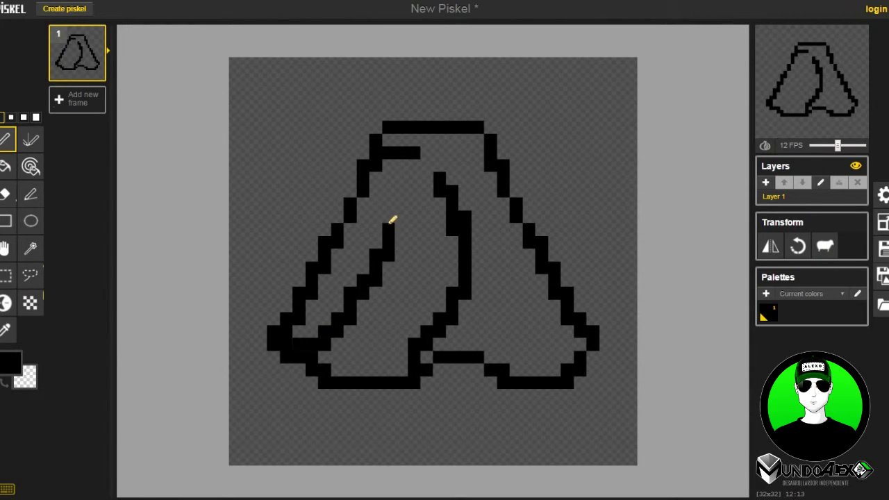
- Erase the doubled corner pixels along the cape's left edge to thin its outline
right_click(285, 344)
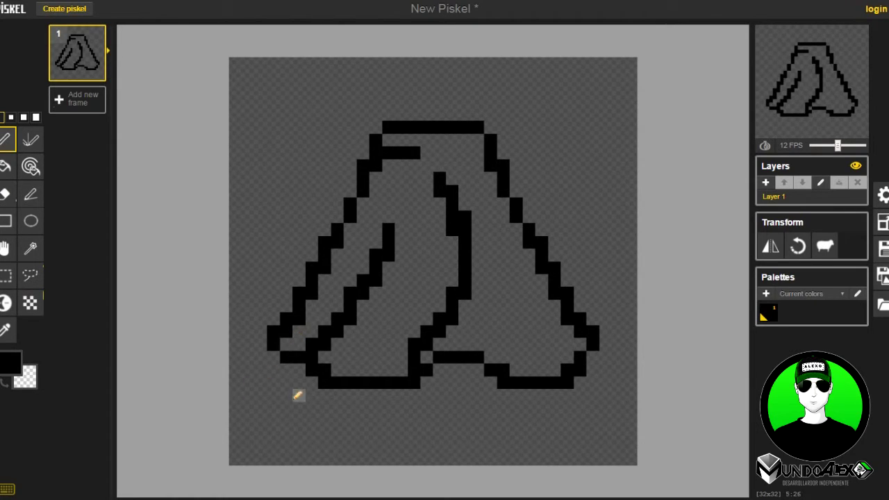
right_click(286, 333)
right_click(299, 319)
right_click(311, 294)
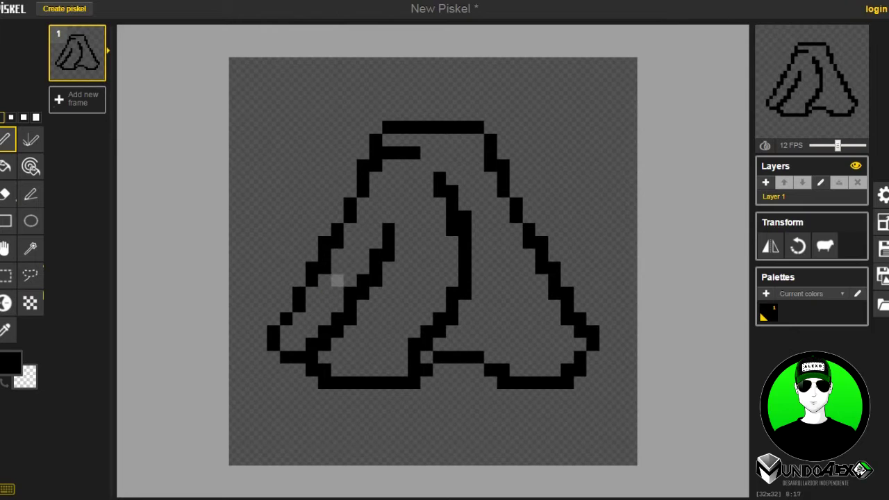
right_click(325, 268)
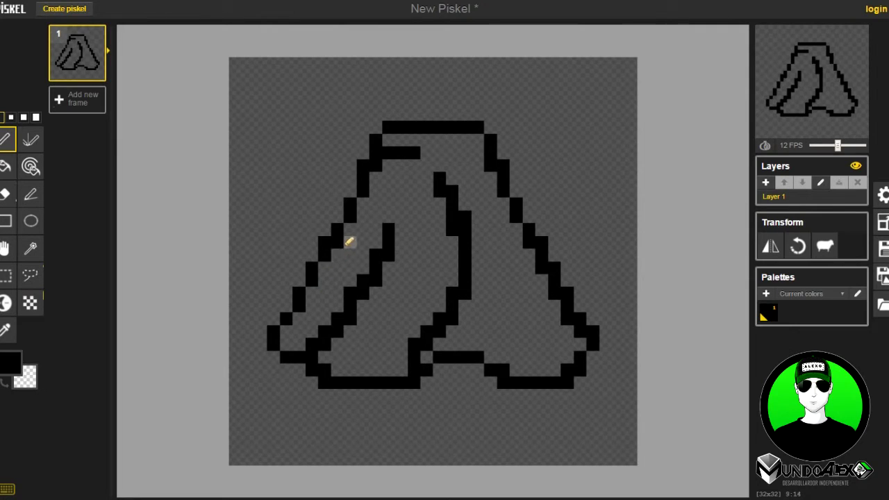
right_click(328, 258)
left_click(328, 258)
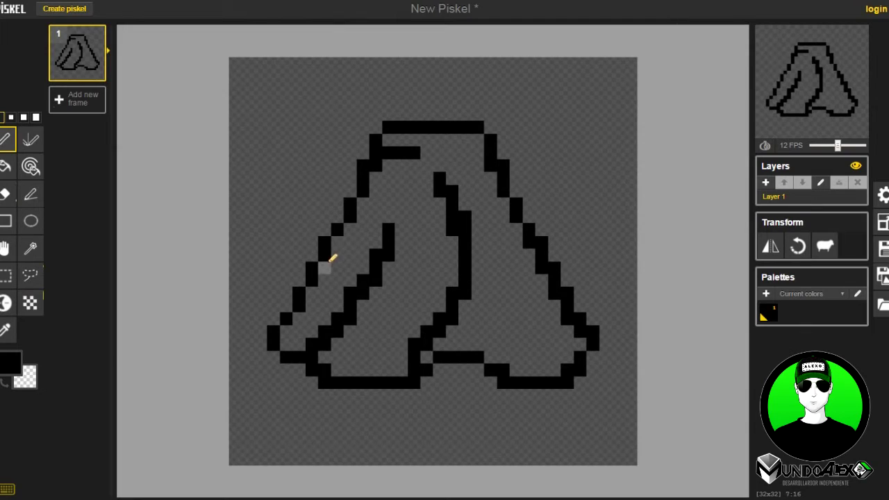
right_click(466, 230)
left_click(465, 229)
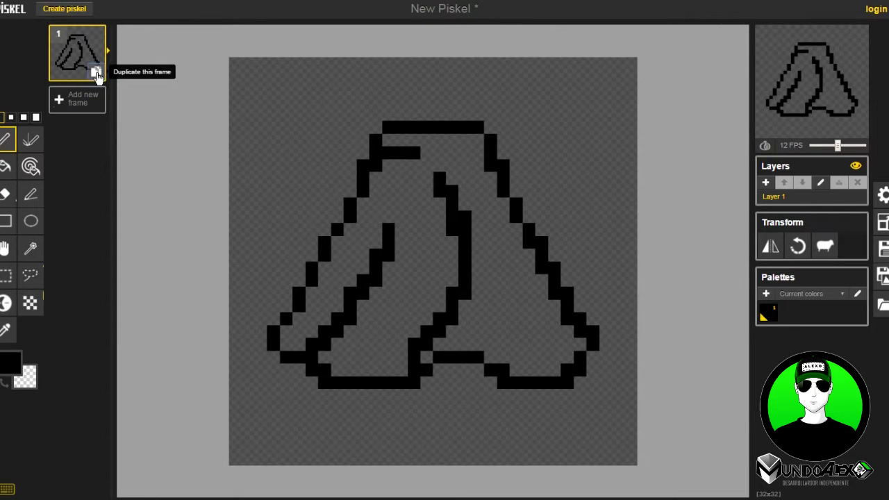
- Duplicate frame 1 and, in the copy, replace the folds with ones shifted towards the cape's right side
left_click(97, 73)
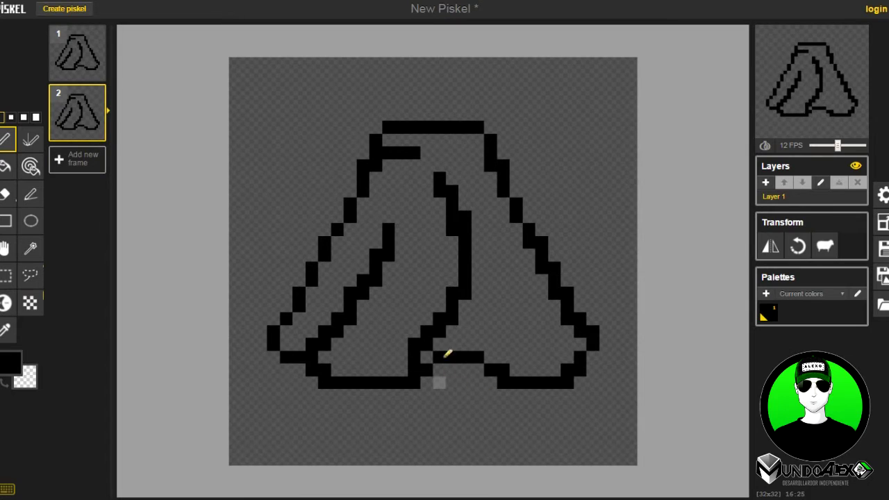
mouse_move(464, 192)
left_mouse_down()
mouse_move(464, 290)
mouse_move(415, 360)
mouse_move(454, 294)
mouse_move(457, 216)
mouse_move(467, 196)
mouse_move(511, 268)
mouse_move(505, 357)
left_mouse_up()
left_click(388, 242)
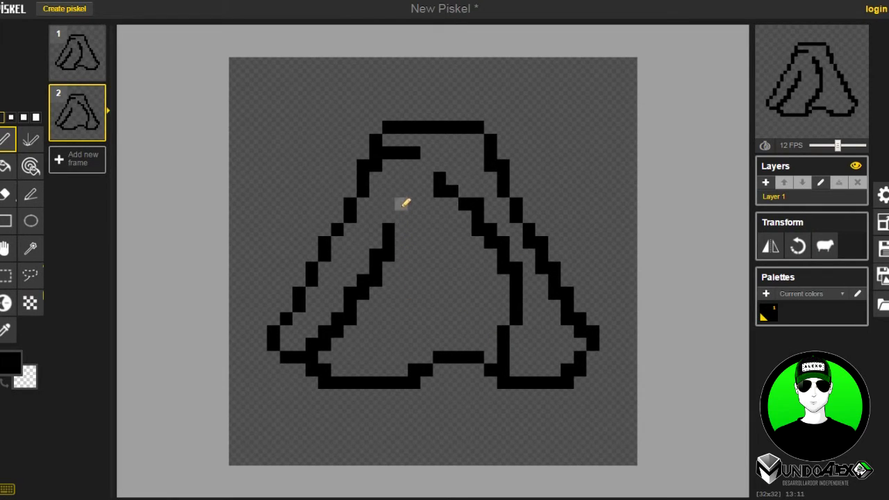
mouse_move(403, 218)
left_mouse_down()
mouse_move(380, 264)
mouse_move(316, 342)
mouse_move(338, 333)
mouse_move(383, 278)
mouse_move(362, 289)
left_mouse_up()
mouse_move(402, 207)
left_mouse_down()
mouse_move(421, 240)
mouse_move(429, 289)
mouse_move(398, 345)
left_mouse_up()
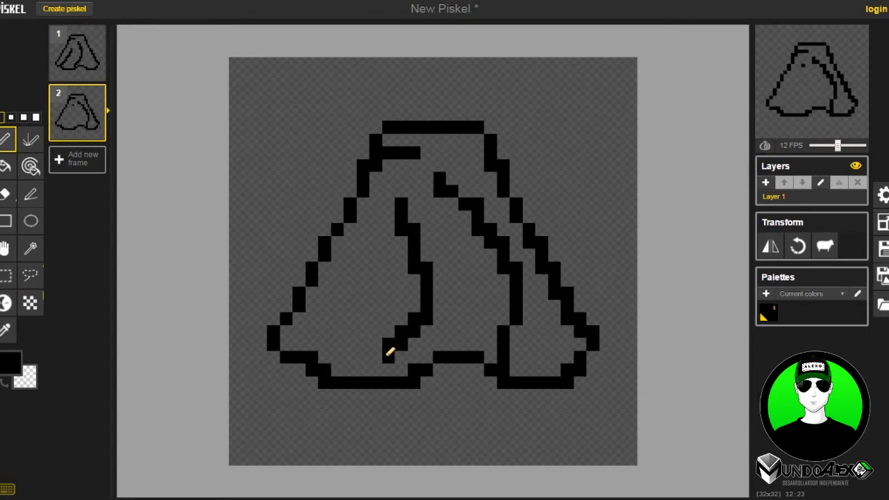
- Replace frame 2's hem with a wavier one that dips between the folds and flares into a low left tip, and set the animation to 6 FPS
mouse_move(577, 346)
left_mouse_down()
mouse_move(576, 376)
mouse_move(553, 387)
mouse_move(561, 373)
mouse_move(555, 385)
mouse_move(516, 384)
mouse_move(469, 356)
mouse_move(401, 380)
mouse_move(318, 361)
left_mouse_up()
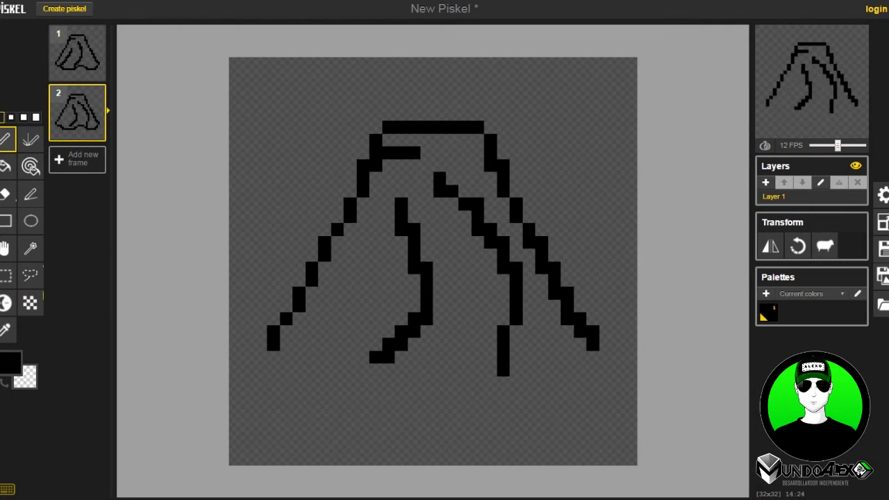
mouse_move(388, 358)
left_mouse_down()
mouse_move(444, 391)
mouse_move(479, 394)
mouse_move(503, 375)
left_mouse_up()
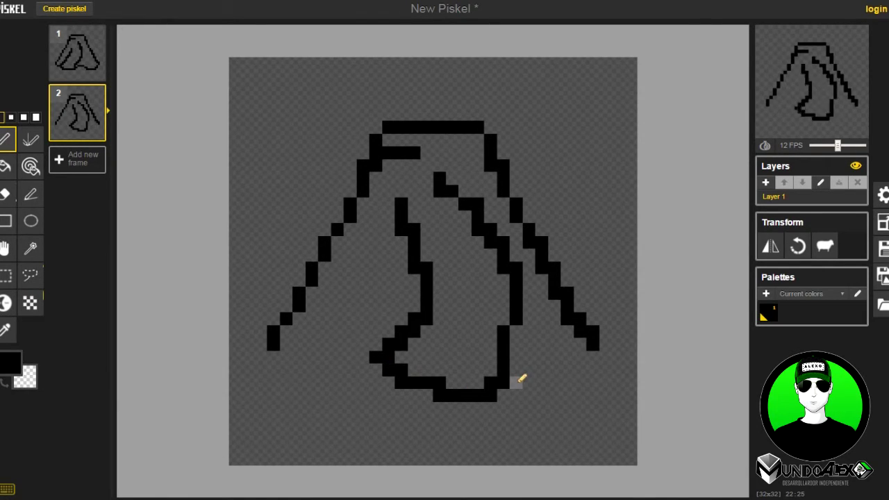
mouse_move(524, 381)
left_mouse_down()
mouse_move(558, 358)
mouse_move(594, 354)
left_mouse_up()
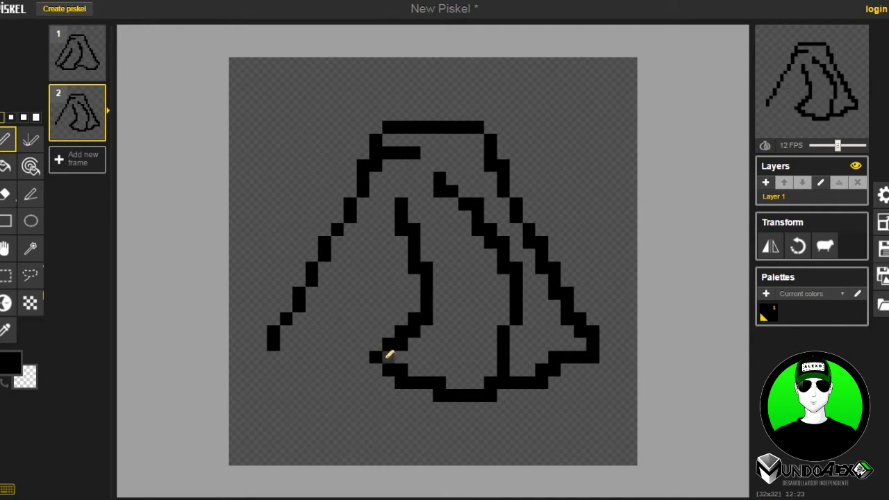
mouse_move(360, 348)
left_mouse_down()
mouse_move(314, 347)
mouse_move(264, 377)
left_mouse_up()
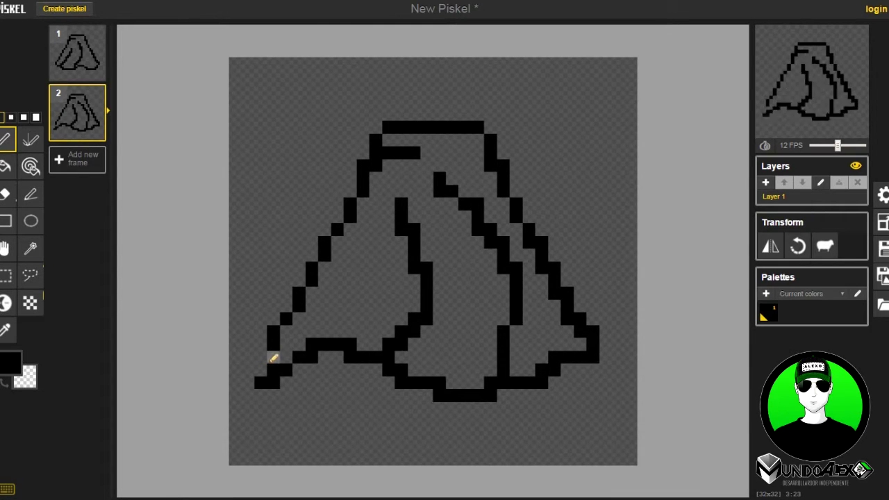
left_click(275, 356)
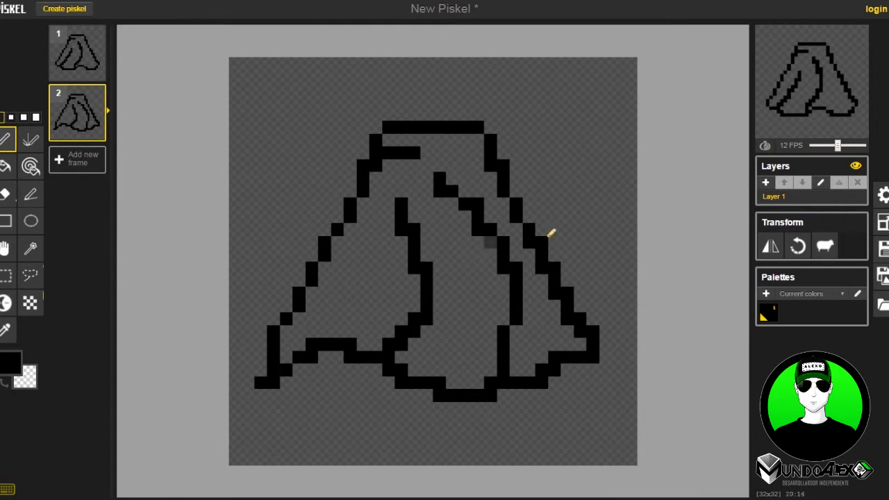
left_click_drag(836, 145, 826, 146)
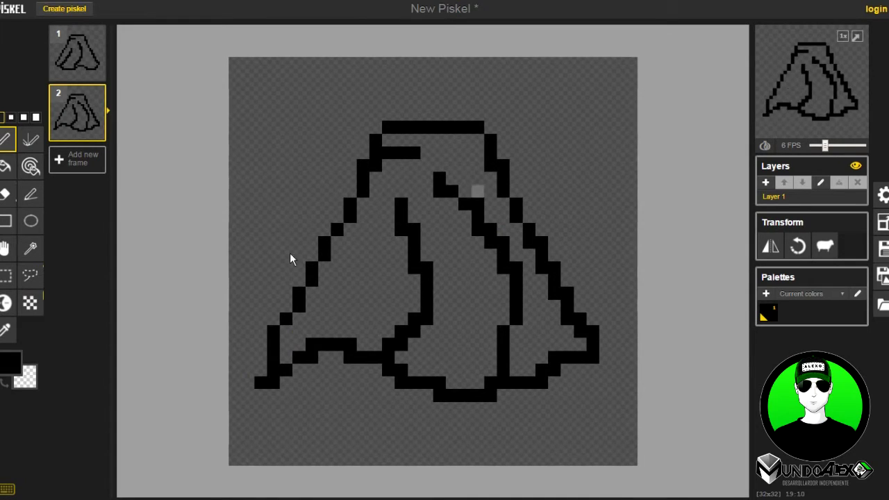
- Erase the cape's left edge in frame 2 and redraw it curving inward from the shoulder down to the flared hem tip
right_click(350, 217)
right_click(338, 230)
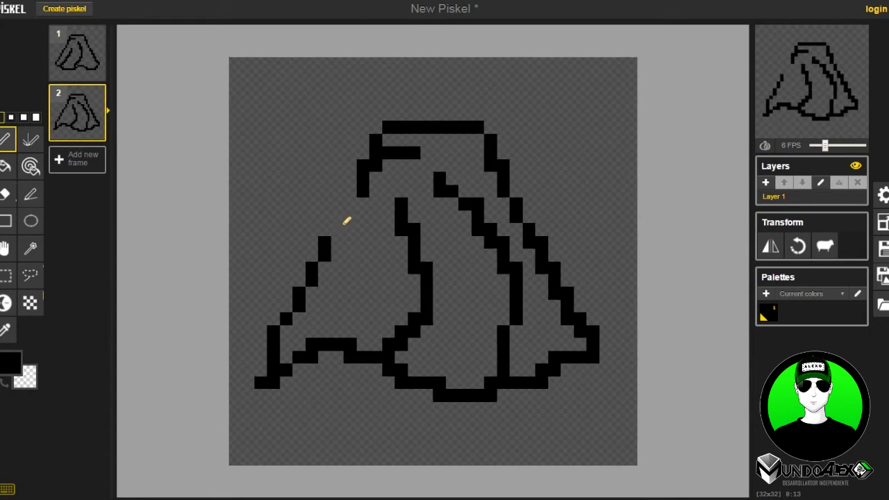
right_click(324, 254)
right_click(312, 268)
right_click(312, 280)
right_click(299, 293)
right_click(299, 305)
right_click(286, 318)
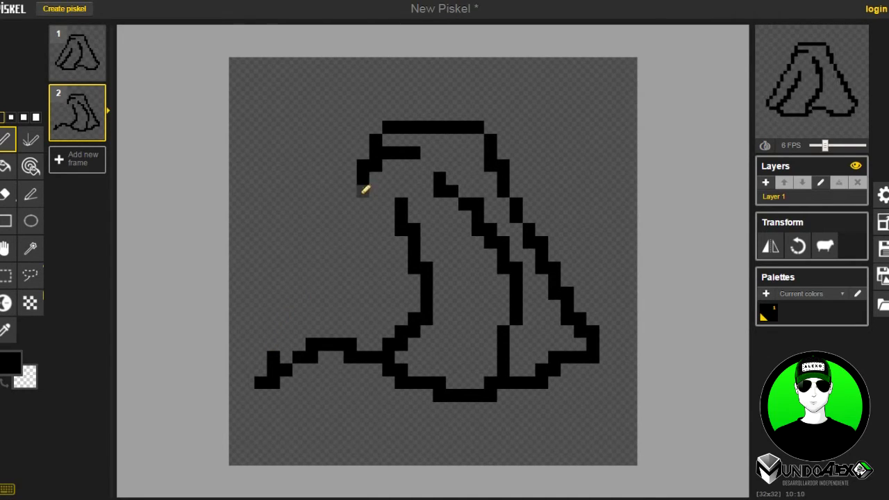
mouse_move(364, 196)
left_mouse_down()
mouse_move(345, 266)
mouse_move(286, 339)
left_mouse_up()
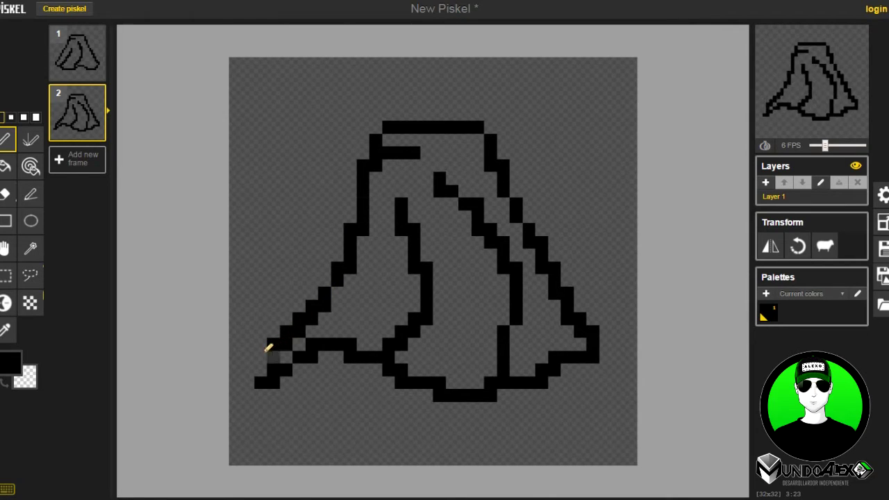
left_click(267, 377)
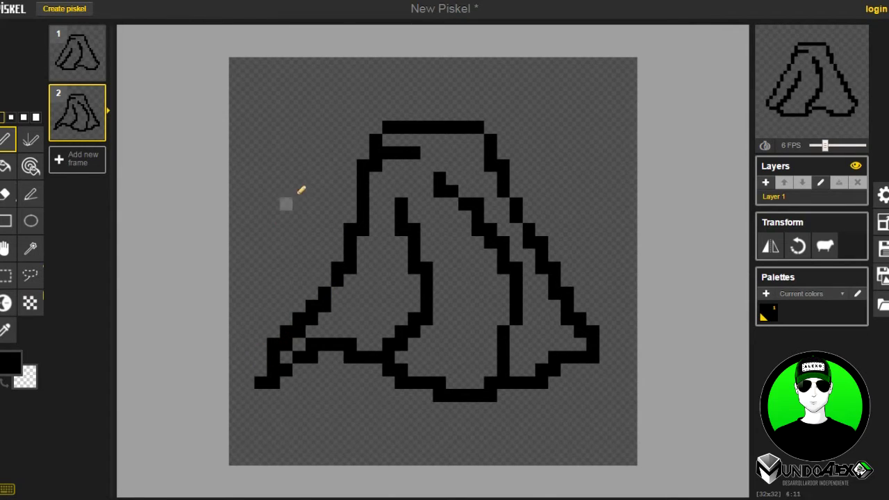
left_click(364, 178)
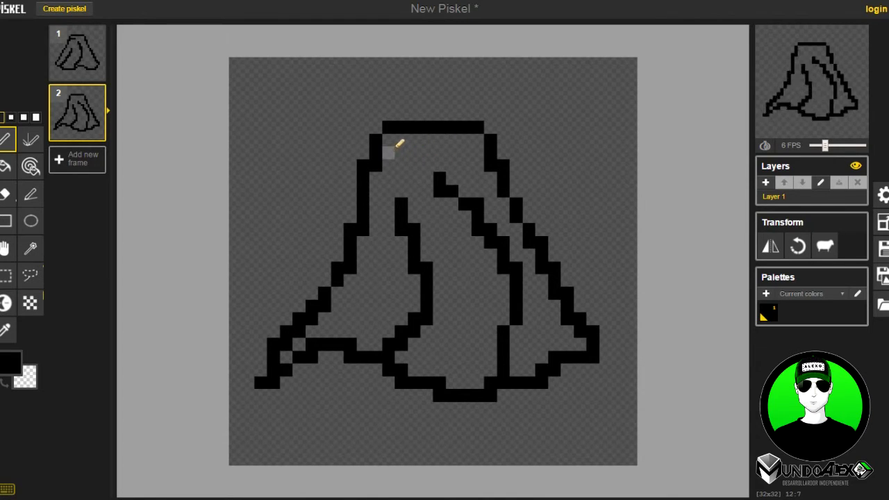
- Shift the short upper crease in frame 2 one pixel towards the cape's right side
left_click_drag(401, 140, 405, 148)
left_click(426, 153)
right_click(407, 141)
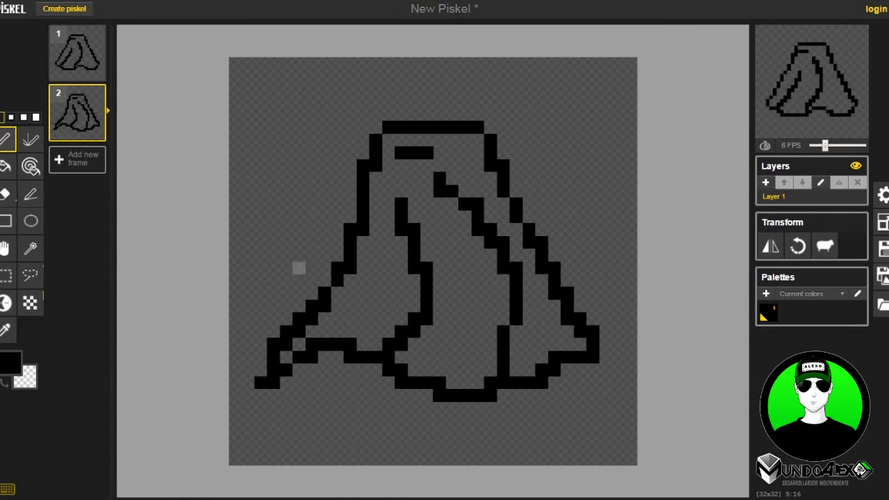
- Redraw frame 2's right edge as a gentle outward curve and move the right fold's top end one pixel to the right
left_click_drag(513, 183, 576, 312)
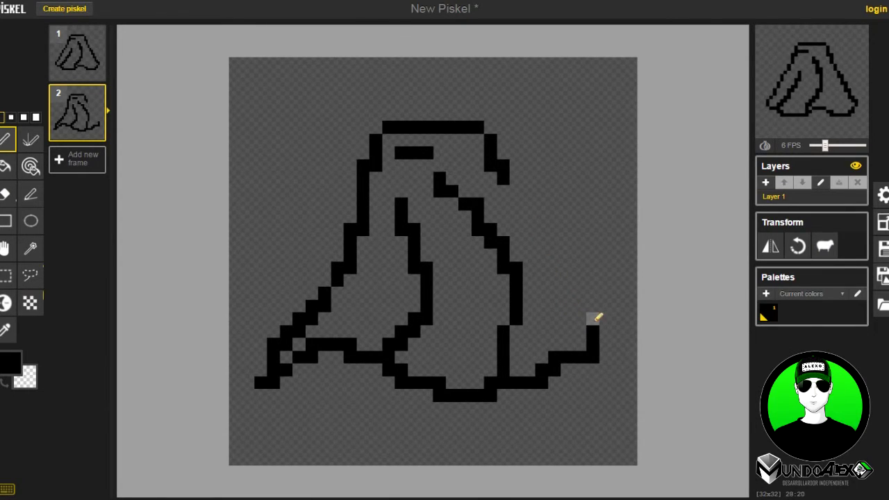
mouse_move(601, 292)
left_mouse_down()
mouse_move(594, 263)
mouse_move(552, 200)
mouse_move(489, 171)
left_mouse_up()
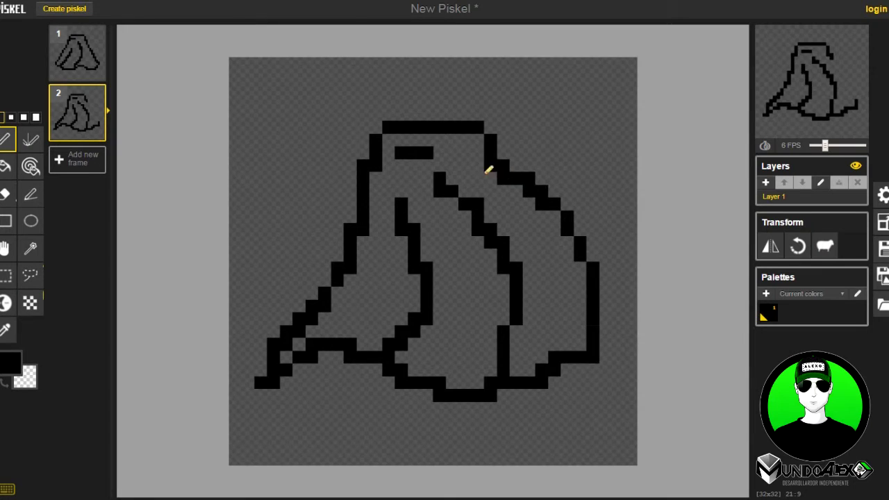
mouse_move(605, 278)
left_mouse_down()
mouse_move(542, 183)
mouse_move(518, 174)
left_mouse_up()
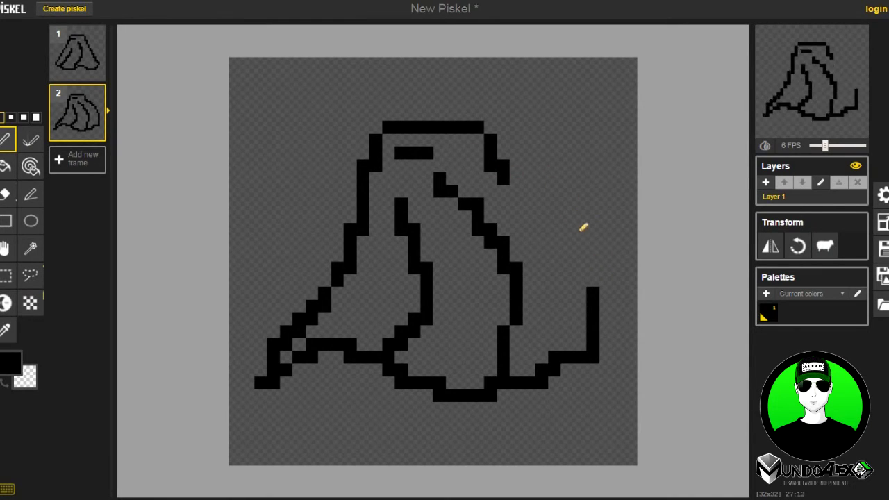
mouse_move(593, 319)
left_mouse_down()
mouse_move(568, 251)
mouse_move(512, 183)
left_mouse_up()
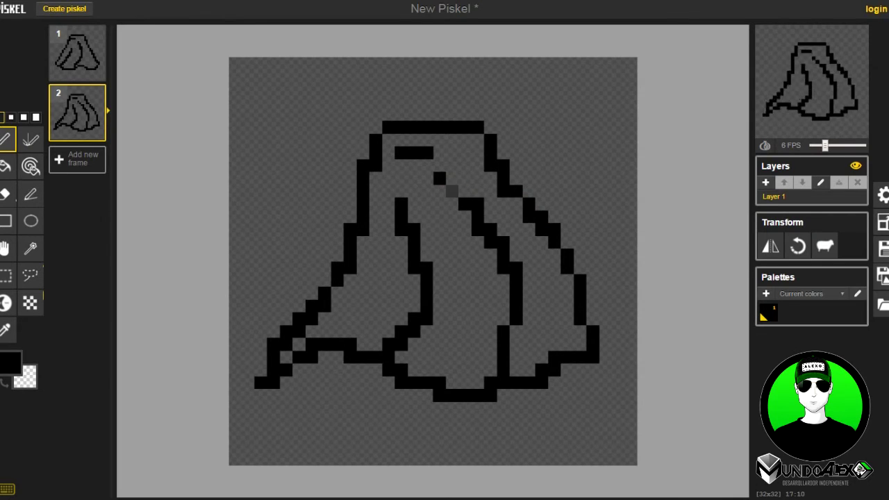
left_click_drag(453, 178, 465, 192)
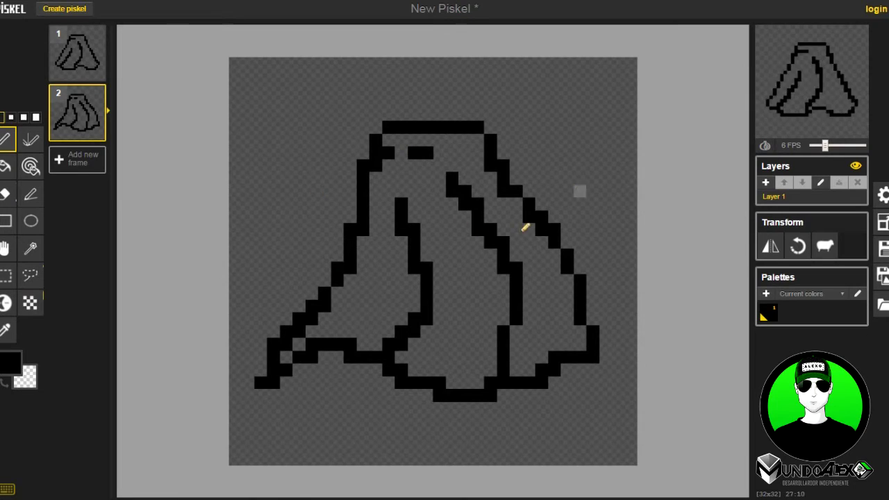
- Duplicate frame 2 and erase the two long inner folds from the copy
mouse_move(96, 130)
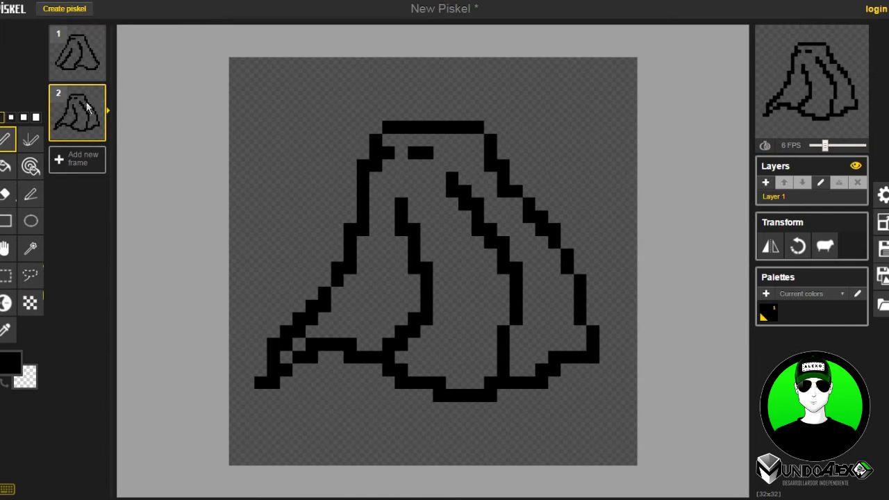
left_click(98, 133)
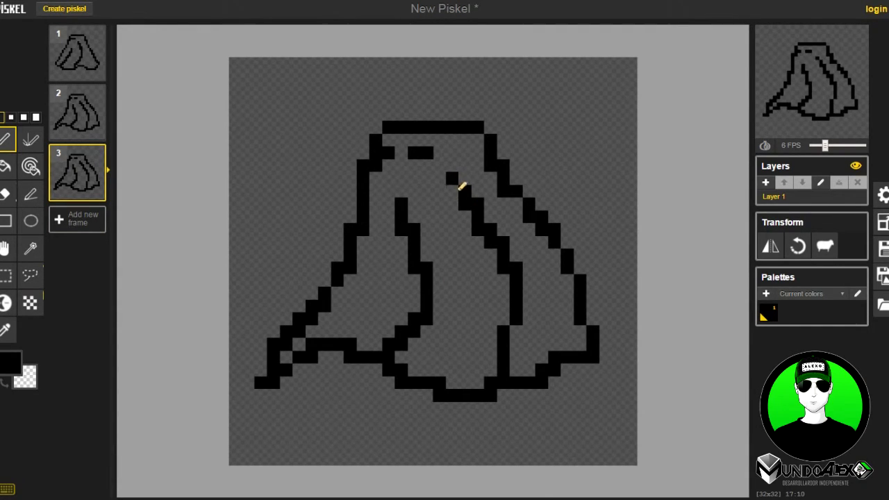
mouse_move(472, 208)
left_mouse_down()
mouse_move(512, 243)
mouse_move(518, 294)
mouse_move(503, 358)
left_mouse_up()
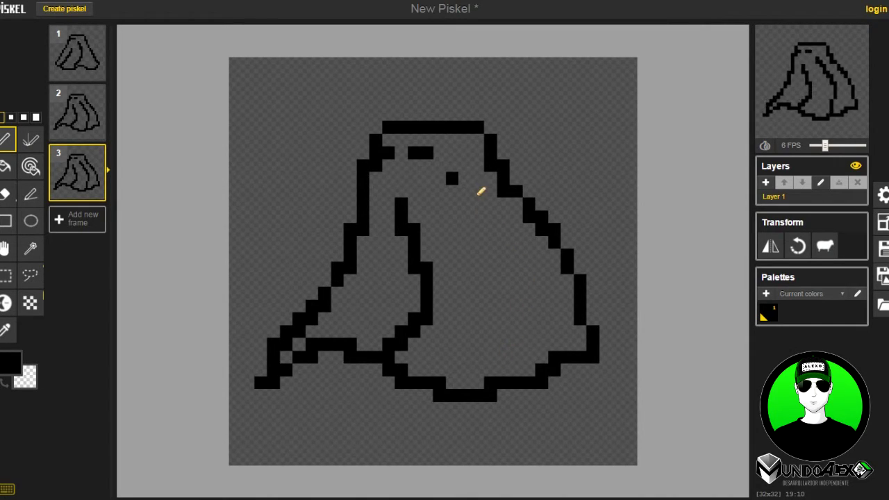
mouse_move(439, 217)
left_mouse_down()
mouse_move(403, 213)
mouse_move(422, 238)
mouse_move(425, 299)
mouse_move(400, 337)
left_mouse_up()
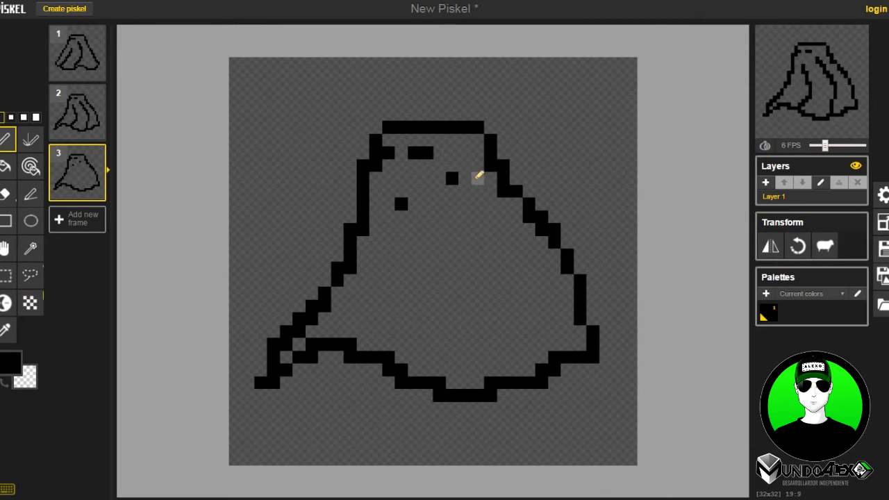
- Draw two new long black folds in frame 3, both shifted further towards the cape's right side and reaching down to the hem
left_click_drag(464, 178, 458, 177)
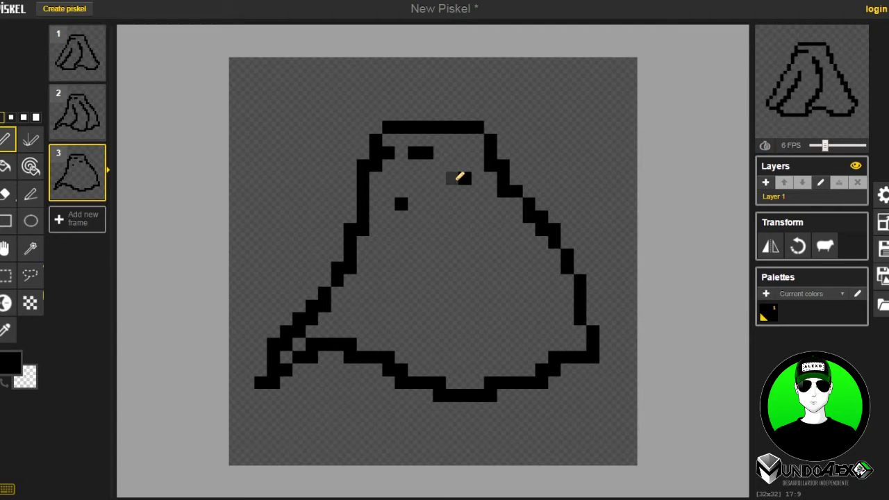
mouse_move(478, 190)
left_mouse_down()
mouse_move(533, 264)
mouse_move(544, 341)
left_mouse_up()
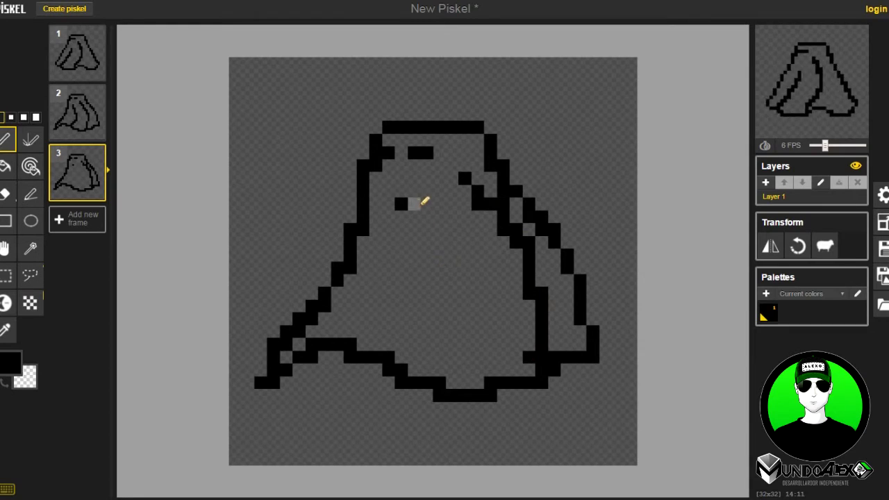
left_click(414, 193)
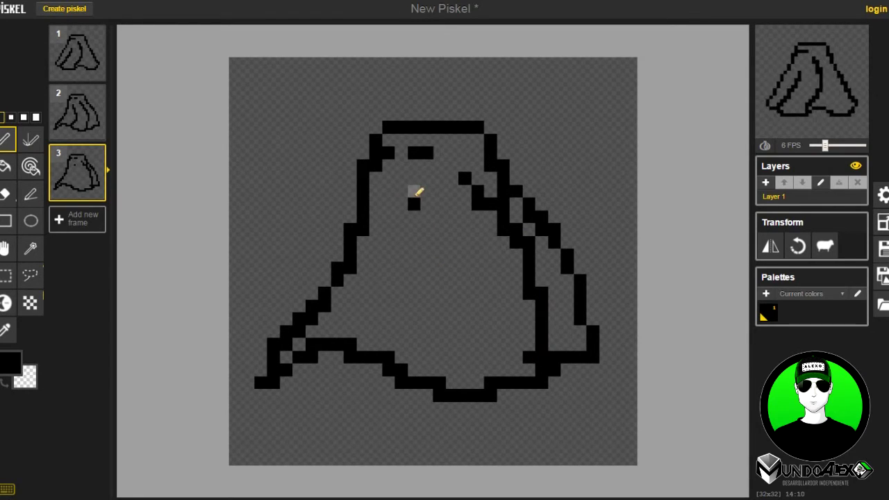
mouse_move(424, 198)
left_mouse_down()
mouse_move(440, 285)
mouse_move(438, 319)
mouse_move(420, 338)
left_mouse_up()
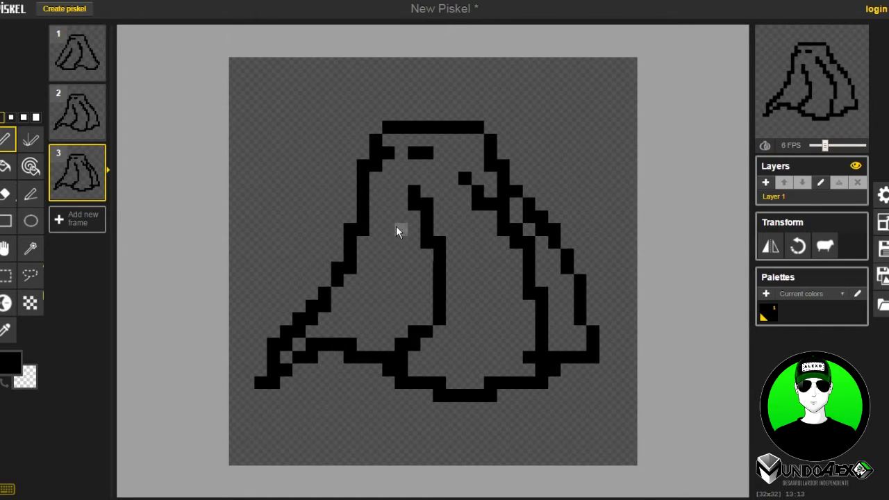
left_click(431, 156)
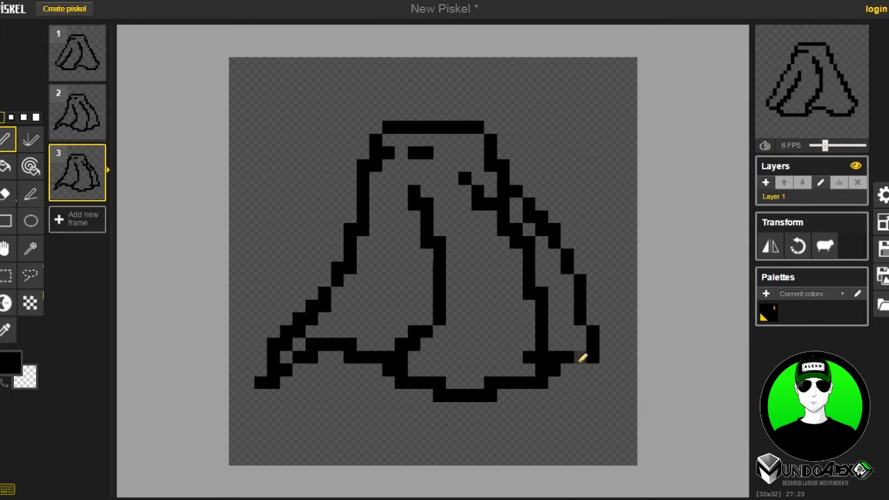
- Erase frame 3's hem and redraw it as a wavy line with an upturned left tip and a long, low right section
mouse_move(588, 361)
left_mouse_down()
mouse_move(563, 360)
mouse_move(555, 380)
mouse_move(479, 391)
mouse_move(408, 376)
left_mouse_up()
mouse_move(491, 393)
left_mouse_down()
mouse_move(503, 357)
mouse_move(529, 357)
left_mouse_up()
mouse_move(415, 358)
left_mouse_down()
mouse_move(390, 369)
mouse_move(330, 337)
mouse_move(271, 373)
mouse_move(273, 344)
left_mouse_up()
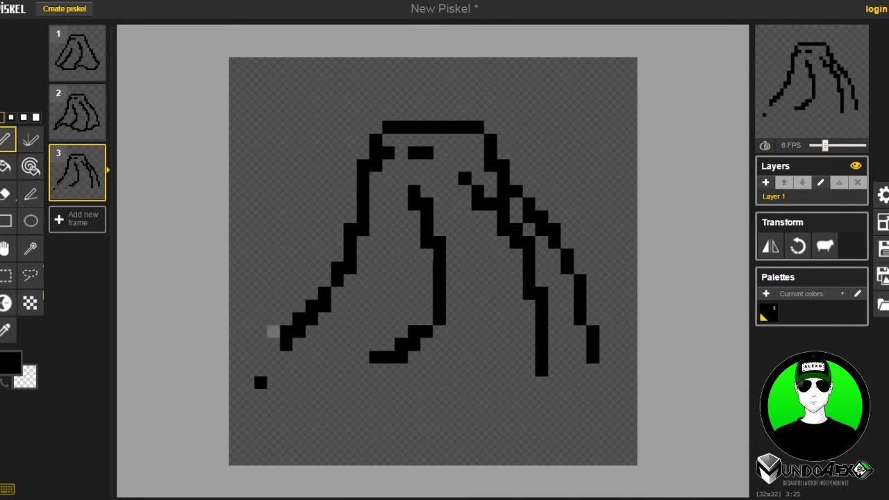
left_click_drag(262, 329, 279, 349)
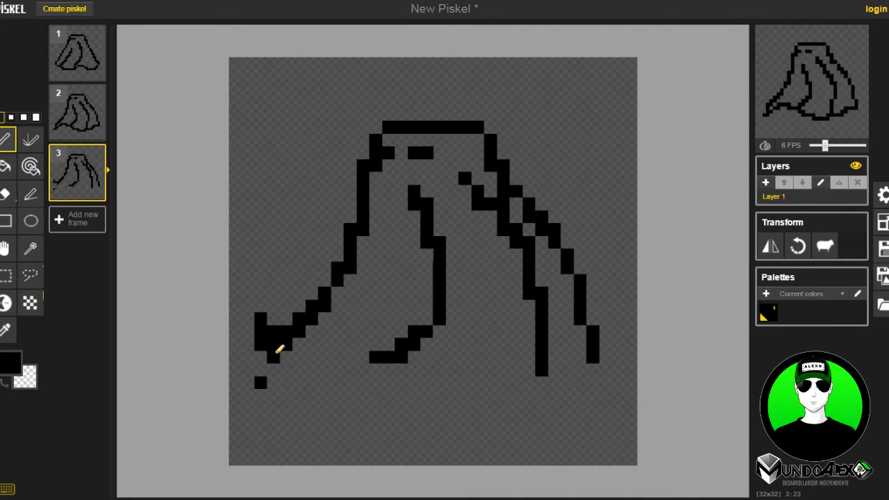
left_click_drag(282, 354, 281, 344)
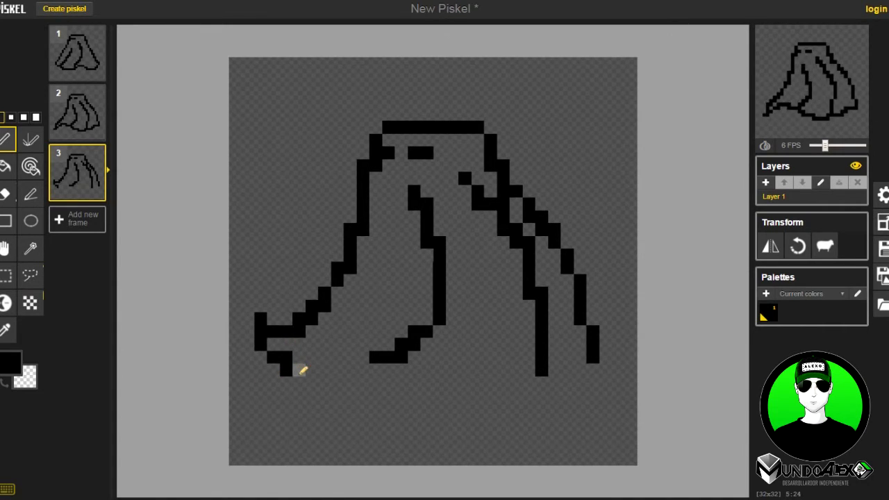
mouse_move(298, 378)
left_mouse_down()
mouse_move(400, 372)
mouse_move(466, 395)
mouse_move(528, 399)
mouse_move(549, 396)
mouse_move(586, 349)
left_mouse_up()
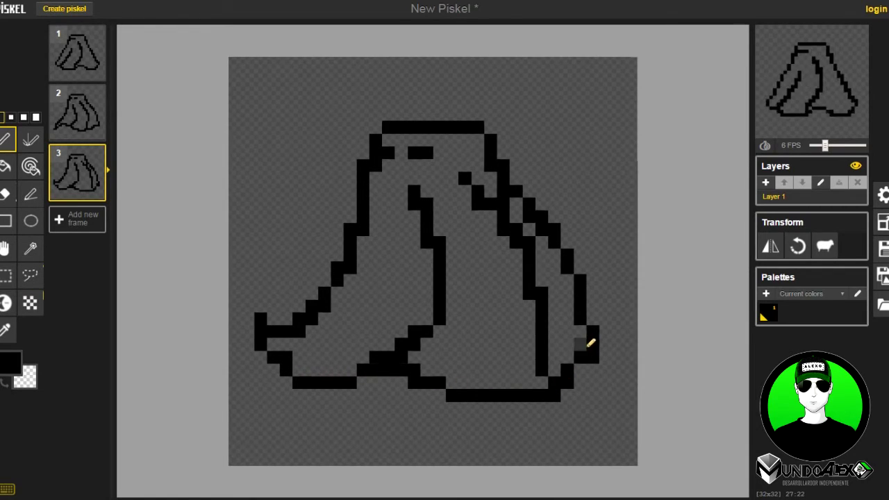
- Erase the cape's right edge in frame 3 and redraw it as a wide outward bulge from the shoulder to the hem
left_click_drag(590, 322, 591, 271)
mouse_move(556, 229)
left_mouse_down()
mouse_move(519, 176)
mouse_move(509, 179)
left_mouse_up()
left_click_drag(568, 251, 568, 270)
mouse_move(510, 175)
left_mouse_down()
mouse_move(544, 185)
mouse_move(612, 262)
mouse_move(610, 324)
mouse_move(567, 405)
left_mouse_up()
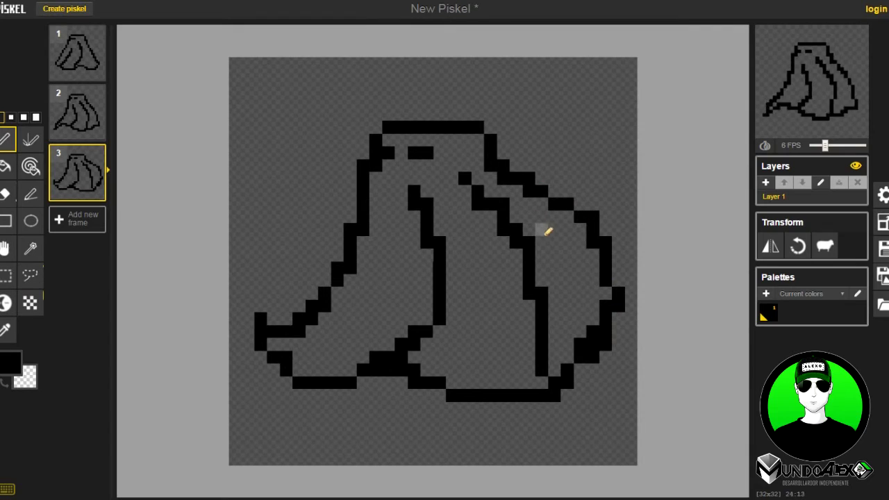
- Rework frame 3's bulging right edge into a narrower stepped slope closer to the right fold, joined to the hem corner
mouse_move(621, 294)
left_mouse_down()
mouse_move(615, 256)
mouse_move(612, 274)
mouse_move(596, 252)
mouse_move(595, 213)
left_mouse_up()
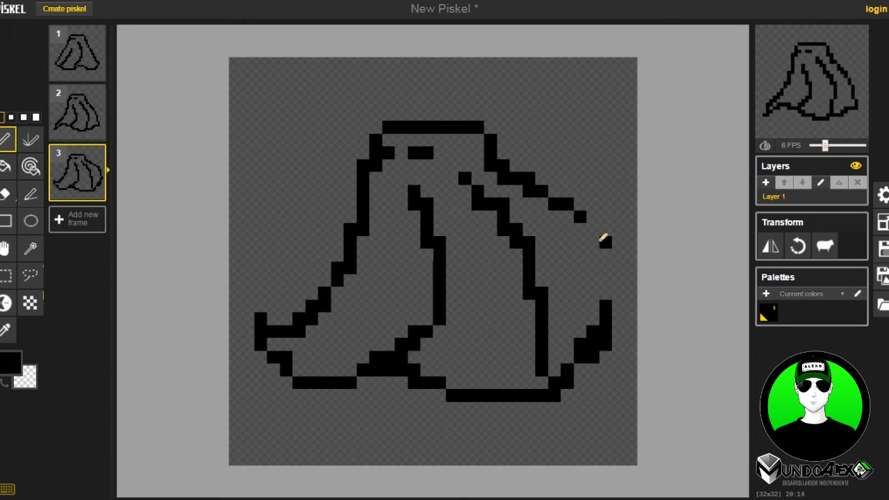
mouse_move(552, 201)
left_mouse_down()
mouse_move(584, 234)
mouse_move(607, 301)
left_mouse_up()
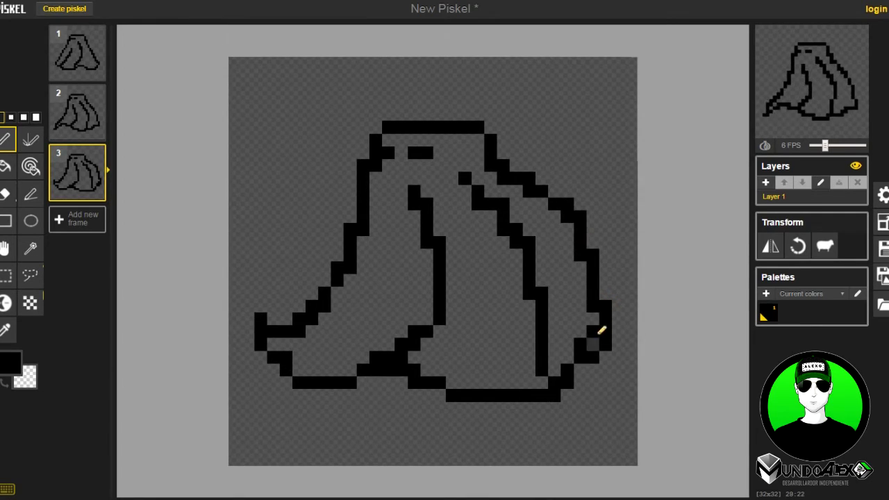
left_click(568, 211)
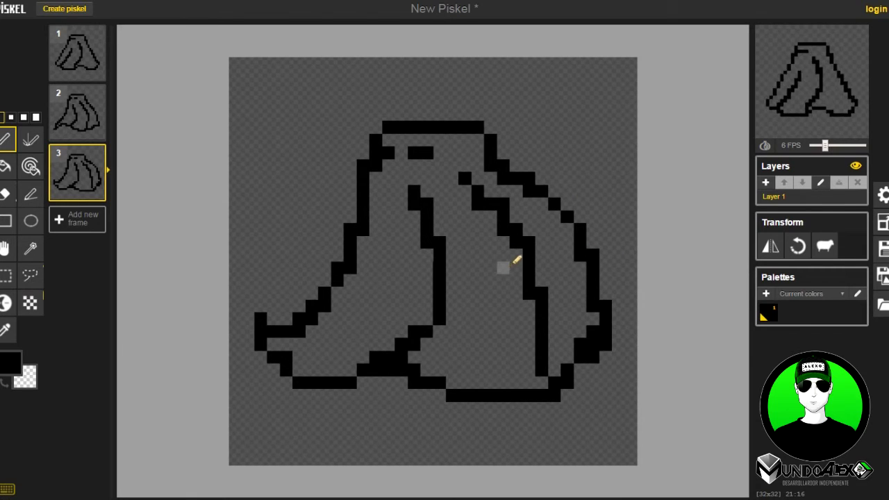
mouse_move(590, 240)
left_mouse_down()
mouse_move(528, 178)
mouse_move(594, 264)
left_mouse_up()
mouse_move(515, 189)
left_mouse_down()
mouse_move(533, 184)
mouse_move(586, 244)
mouse_move(602, 271)
mouse_move(594, 295)
left_mouse_up()
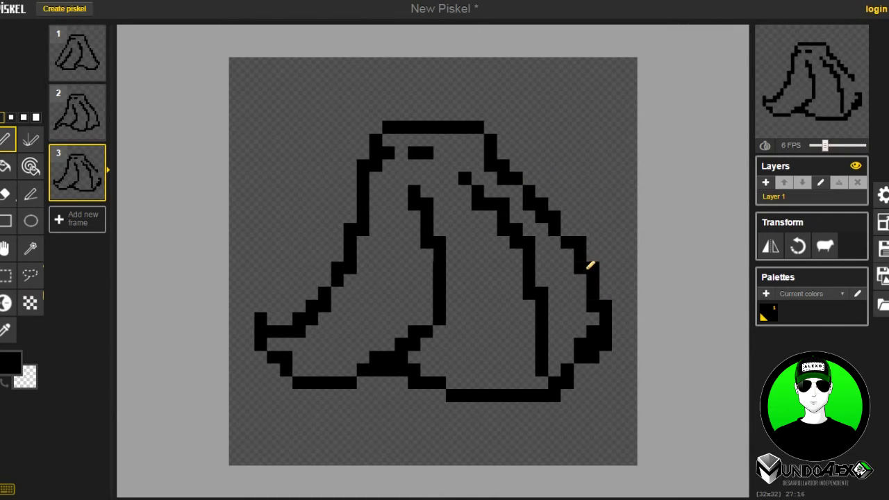
- Thin the lower corner of frame 3's right edge and shift the short dashes below the collar slightly to the right
left_click(588, 277)
right_click(580, 345)
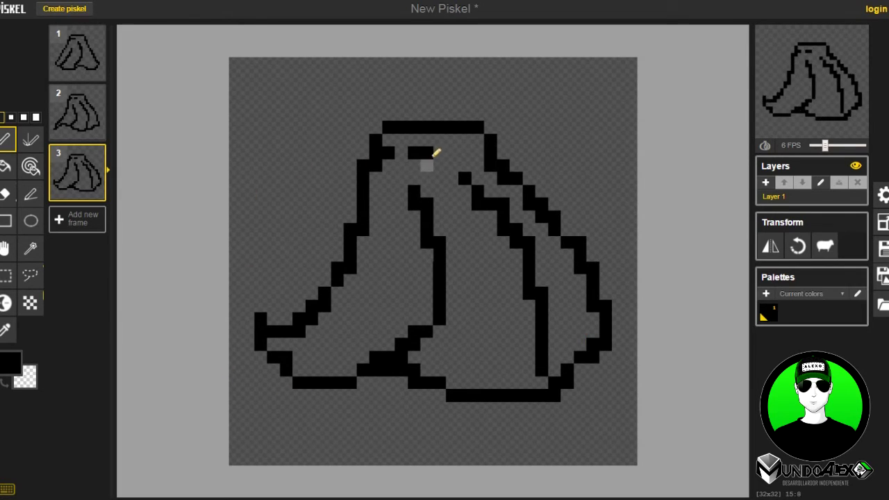
right_click(393, 154)
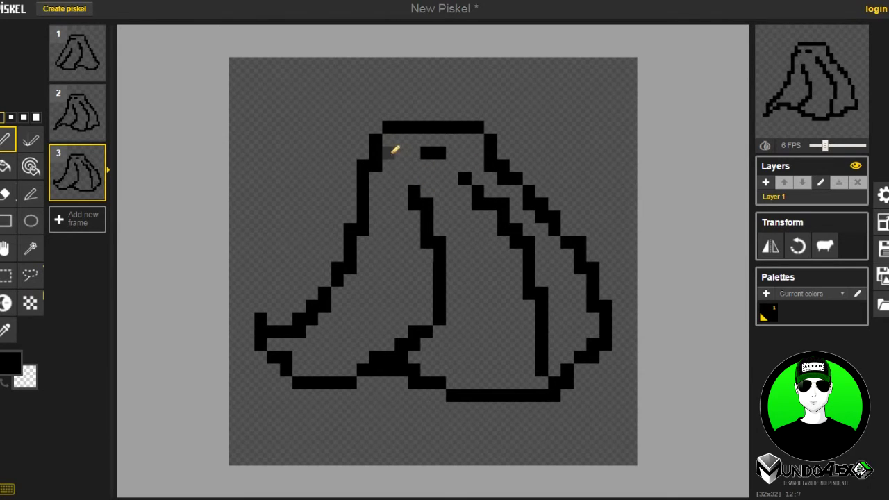
left_click(400, 153)
left_click(427, 153)
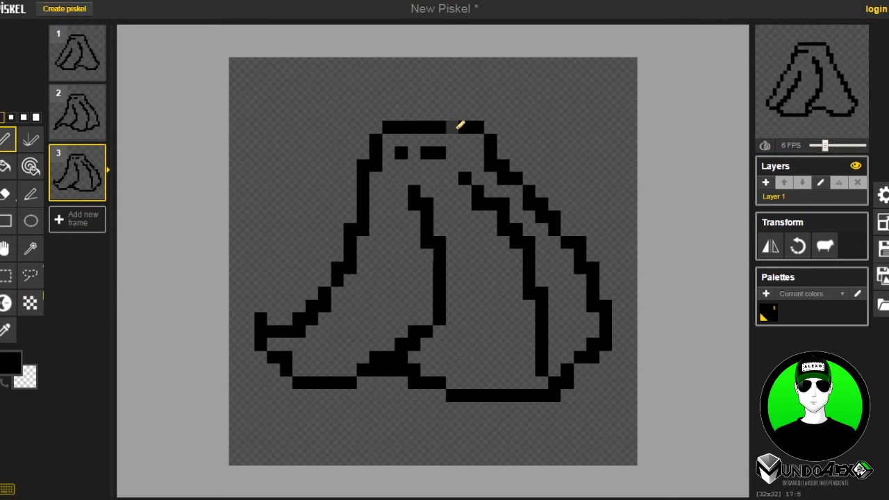
left_click(463, 177)
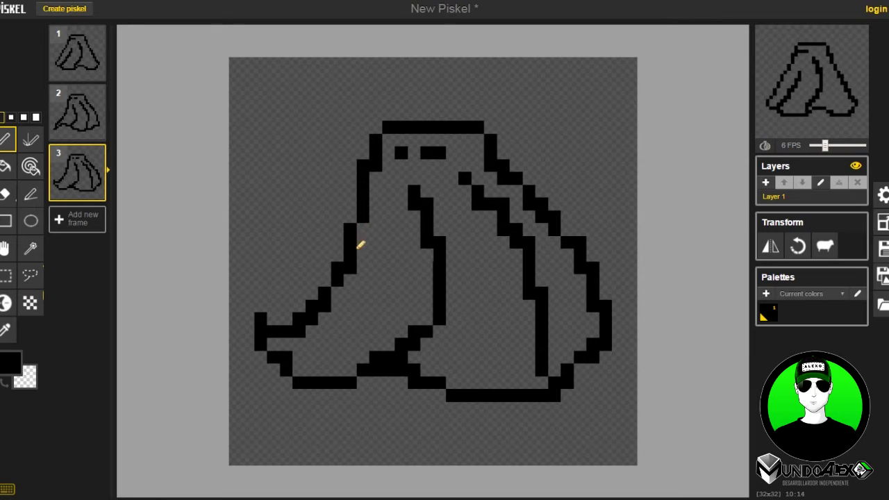
- Redraw frame 3's left edge slightly further outward as a smoother slope, and refine the pixels at both shoulders
left_click_drag(360, 244, 351, 229)
mouse_move(325, 281)
left_mouse_down()
mouse_move(333, 250)
mouse_move(362, 218)
left_mouse_up()
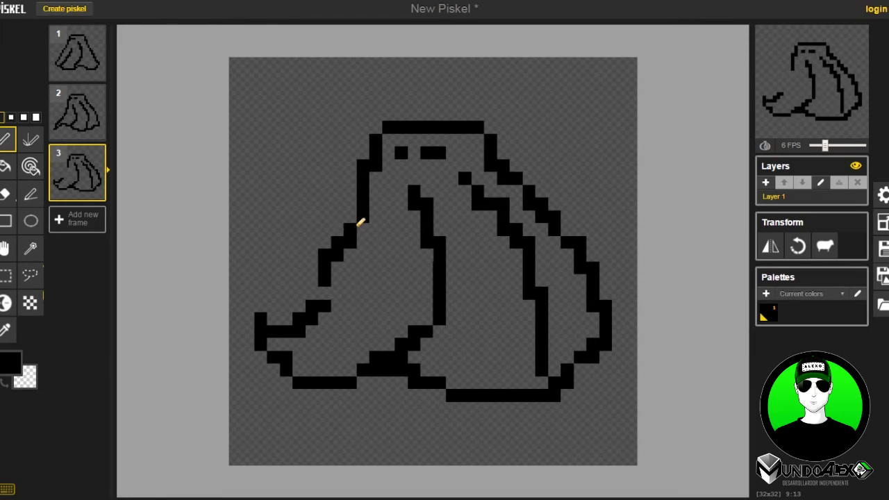
right_click(312, 318)
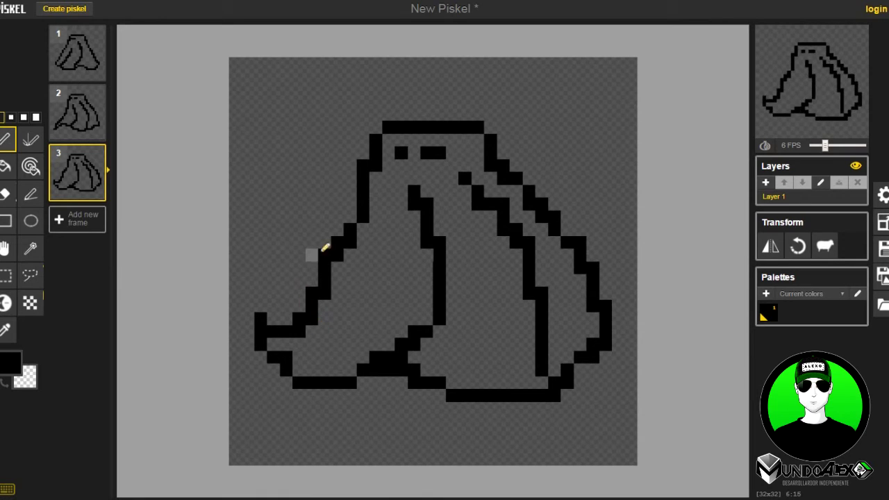
mouse_move(324, 265)
left_mouse_down()
mouse_move(353, 231)
mouse_move(348, 188)
mouse_move(357, 182)
mouse_move(363, 219)
left_mouse_up()
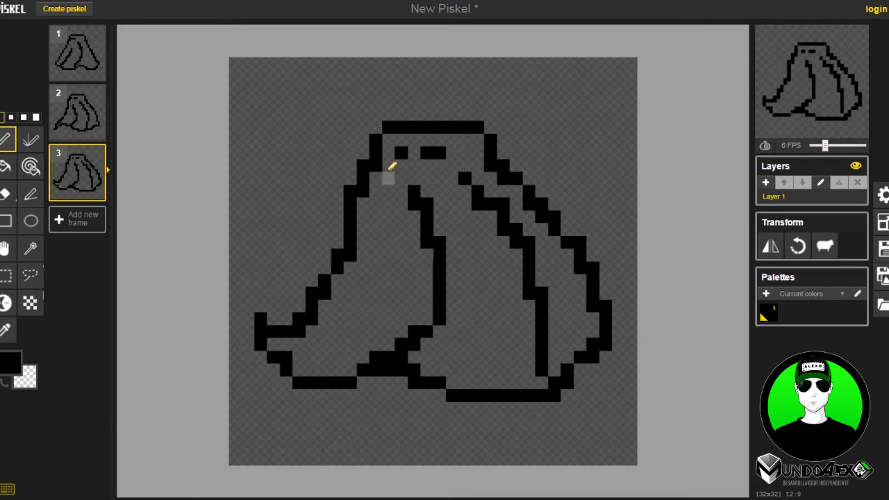
left_click(363, 154)
right_click(376, 154)
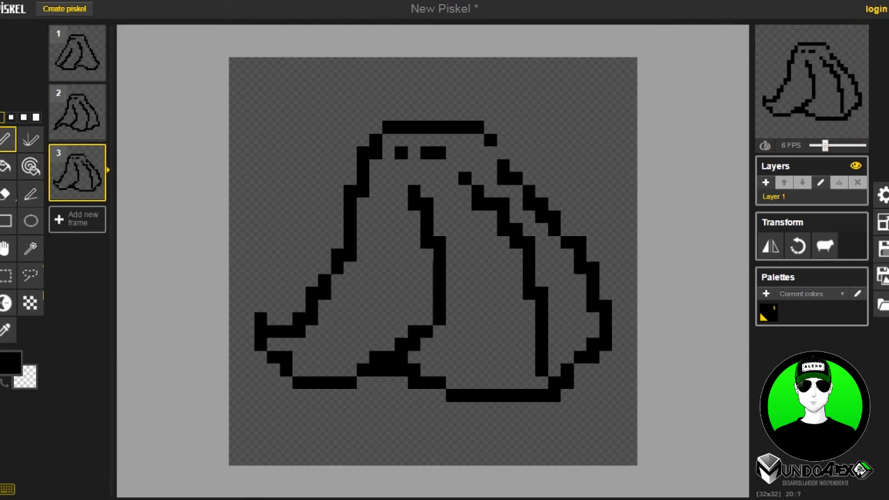
left_click(503, 153)
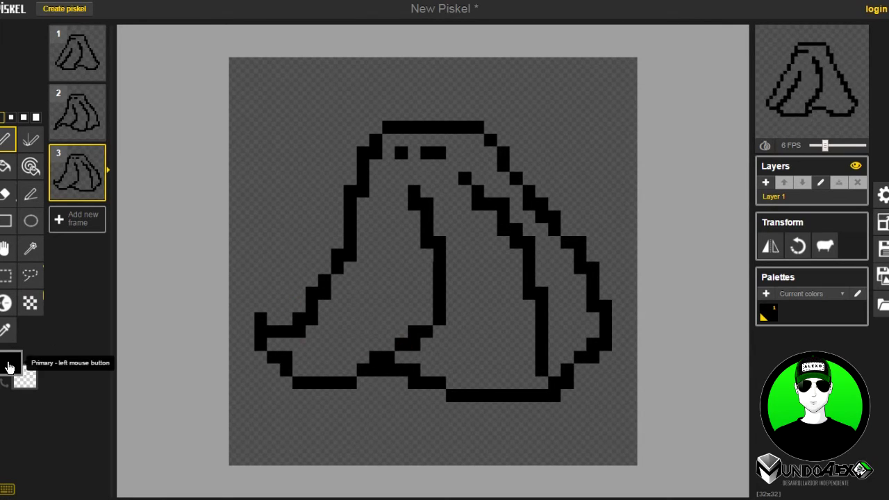
- Fill the inside of frame 3's cape with dark red #7a0606
left_click(12, 368)
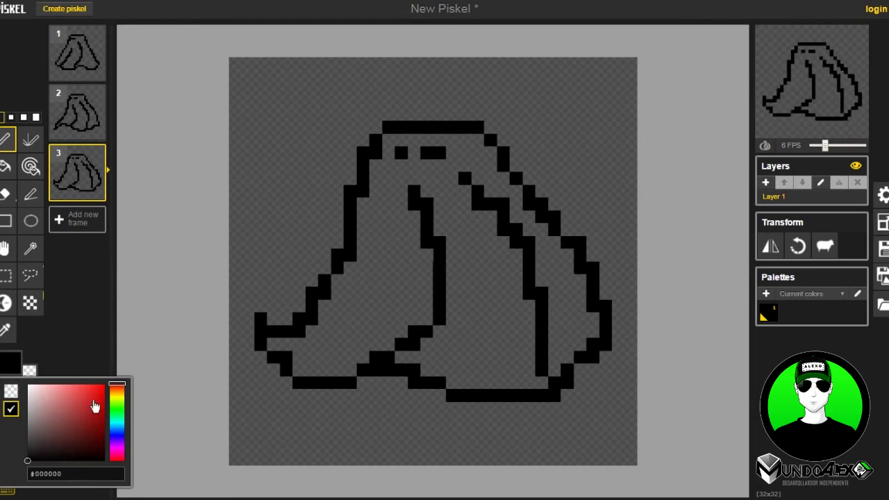
left_click(101, 430)
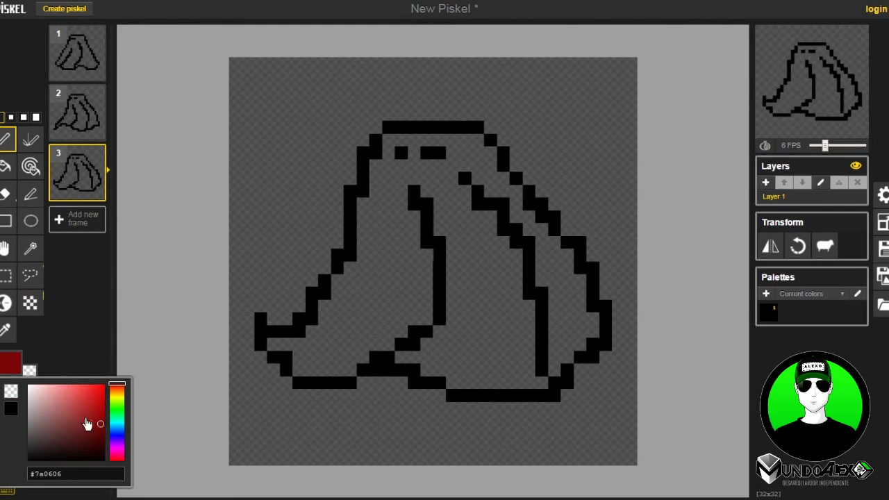
left_click(7, 167)
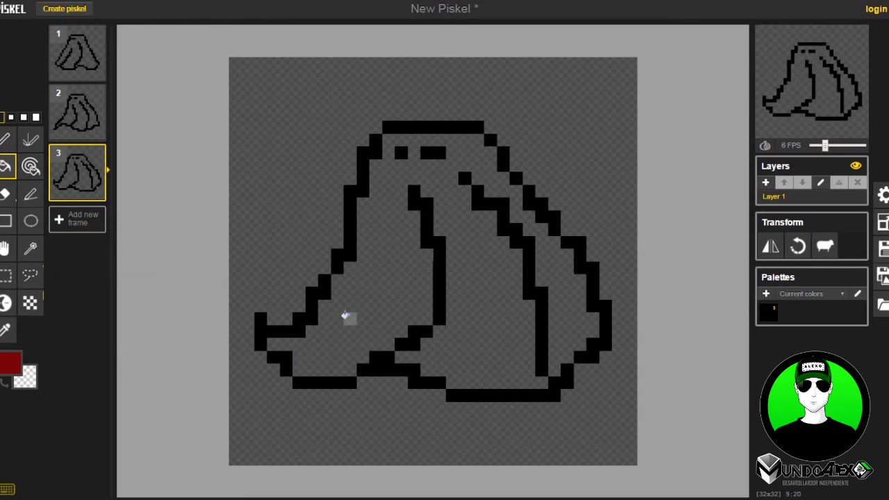
left_click(345, 316)
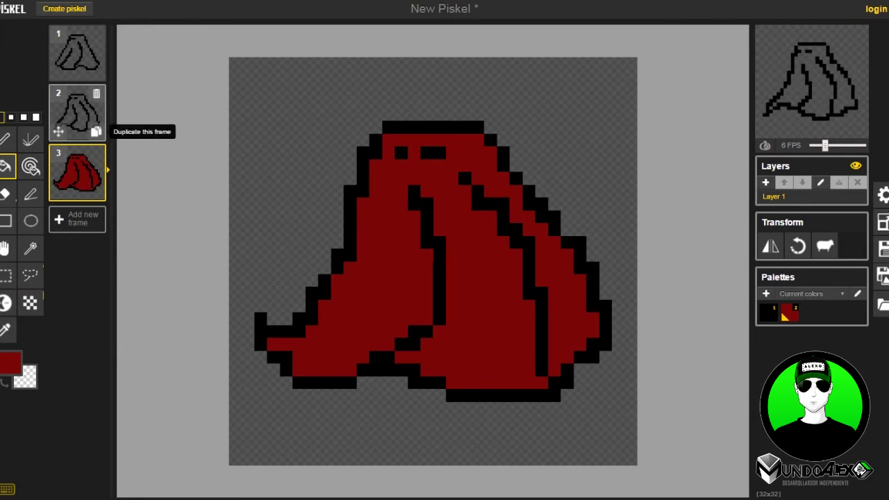
- Fill the capes in frames 2 and 1 with the same dark red, including the small enclosed gaps near the hems
left_click(76, 112)
left_click(383, 278)
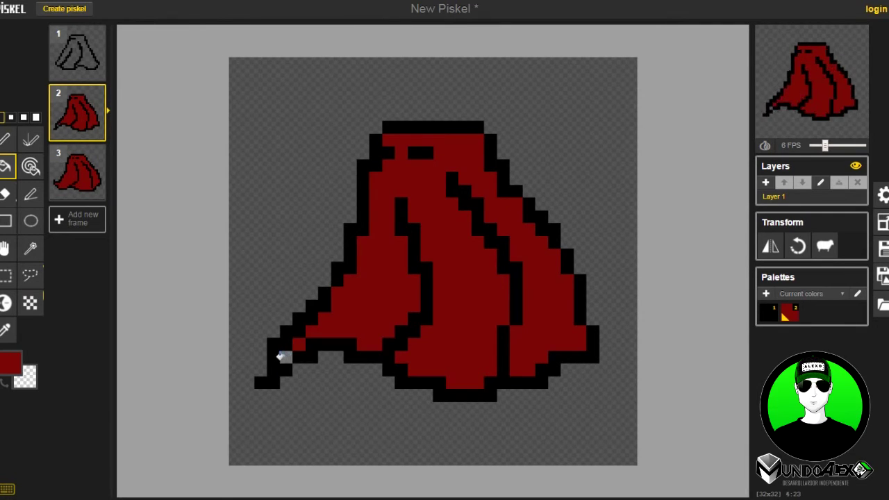
left_click(77, 52)
left_click(425, 233)
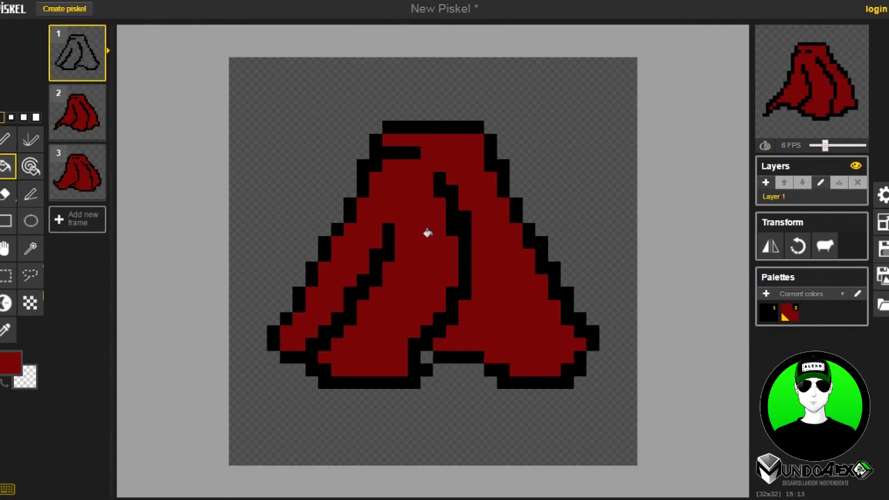
left_click(426, 357)
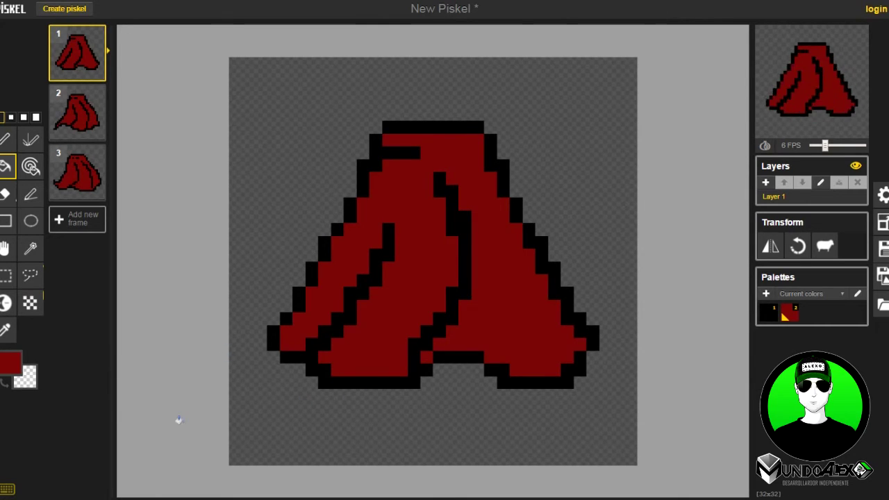
- Recolor frame 1's folds, left hem and left outline from black to the darker red #620505 with the paint bucket
left_click(12, 366)
left_click_drag(119, 432, 119, 436)
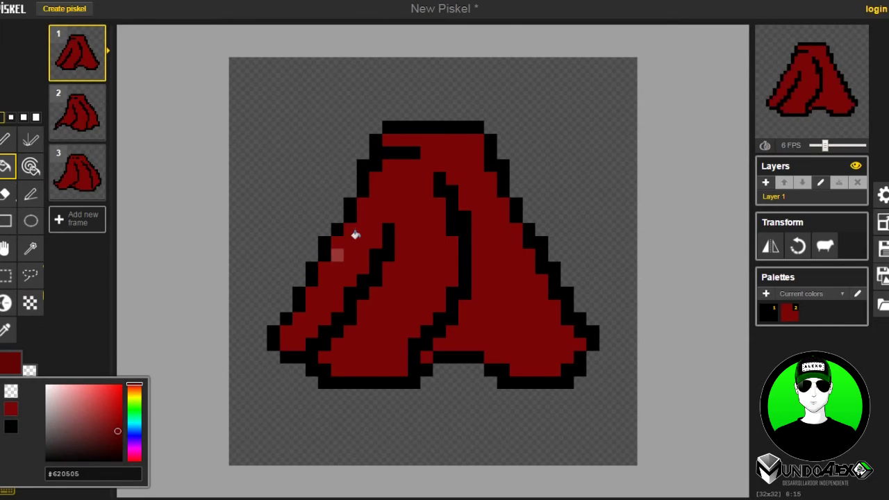
left_click(453, 219)
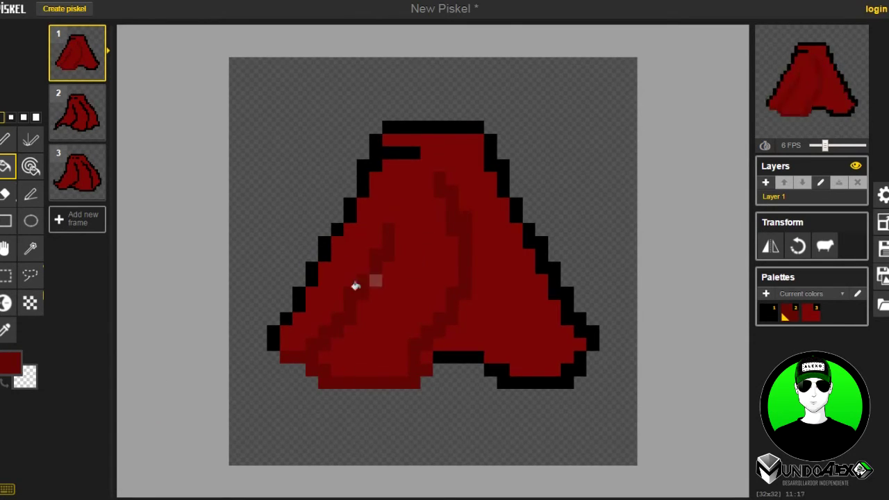
left_click(370, 154)
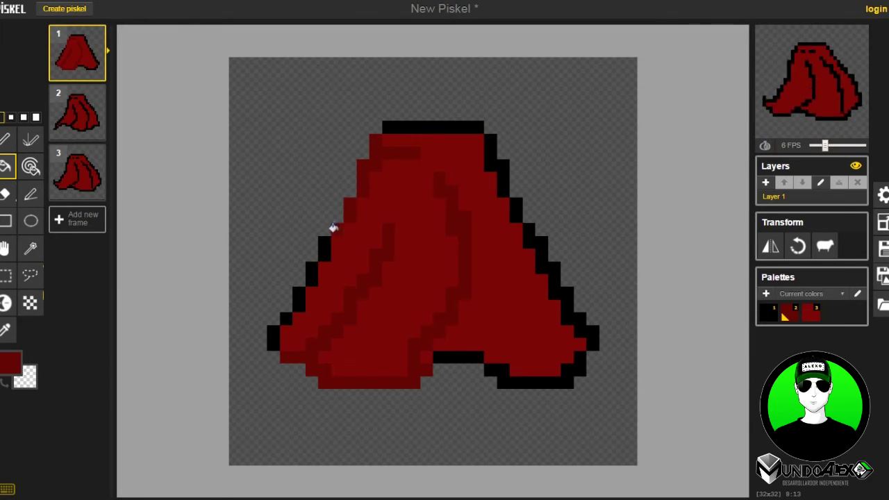
left_click(273, 339)
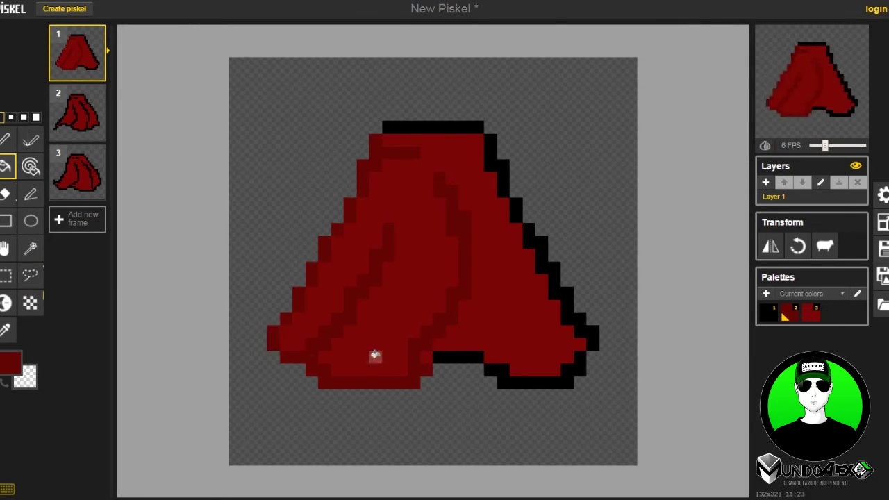
- Fill frame 1's remaining black hem, right edge and collar with the darker red
left_click(472, 358)
left_click(535, 380)
left_click(588, 334)
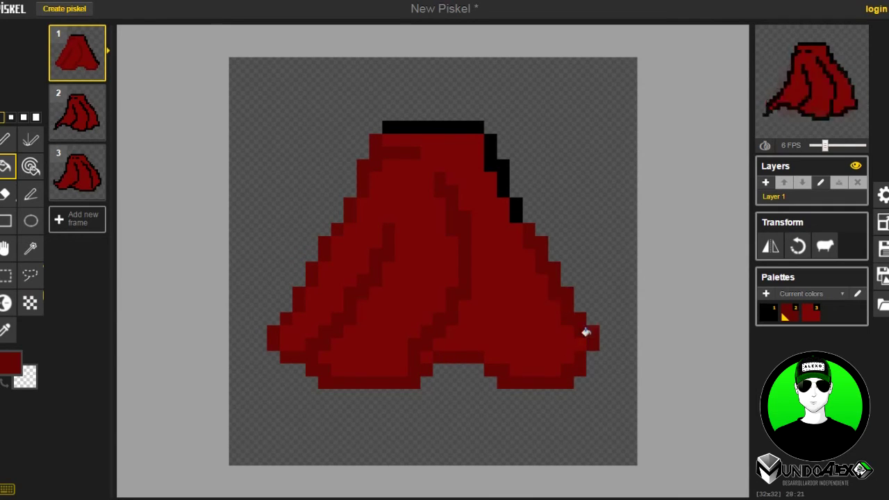
left_click(498, 176)
left_click(511, 204)
left_click(461, 125)
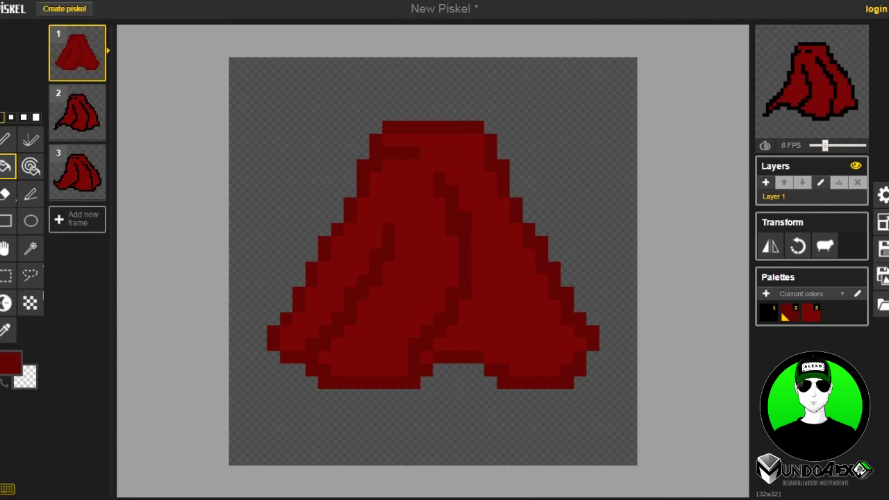
- Recolor all black outlines and folds of frame 2's cape with the darker red #620505
left_click(79, 120)
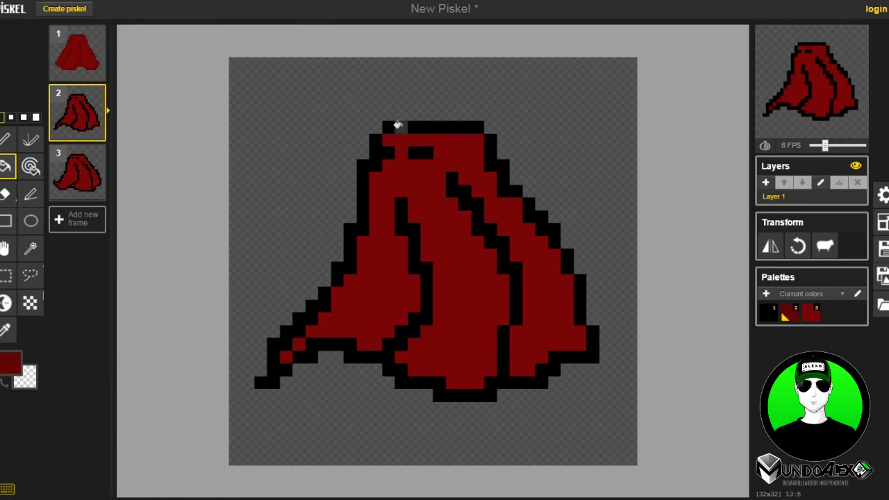
left_click(401, 127)
left_click(381, 150)
left_click(417, 153)
left_click(398, 222)
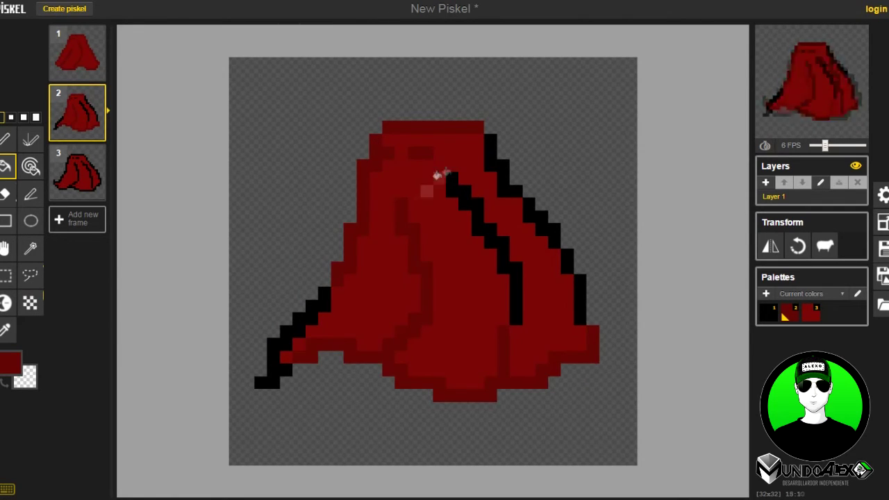
left_click(459, 186)
left_click(499, 164)
left_click(541, 221)
left_click(579, 299)
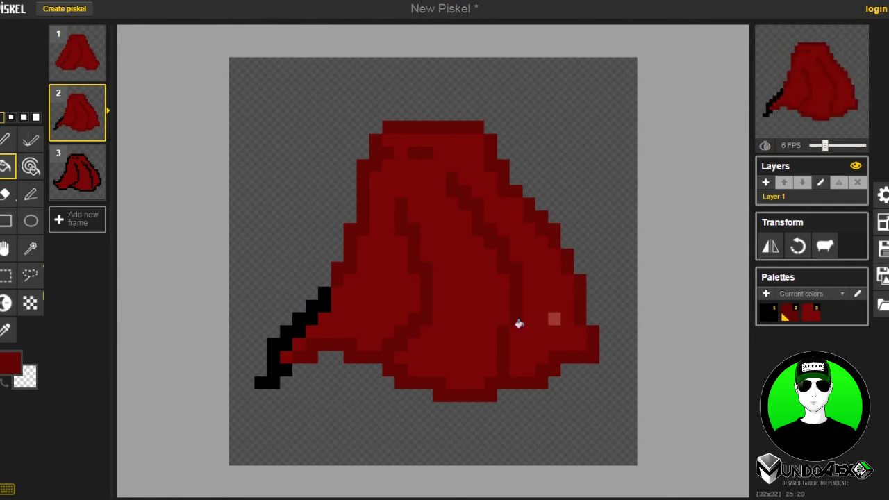
left_click(323, 299)
- Fill the black collar, left edge and left part of the hem in frame 3 with the darker red #620505
left_click(78, 170)
left_click(397, 125)
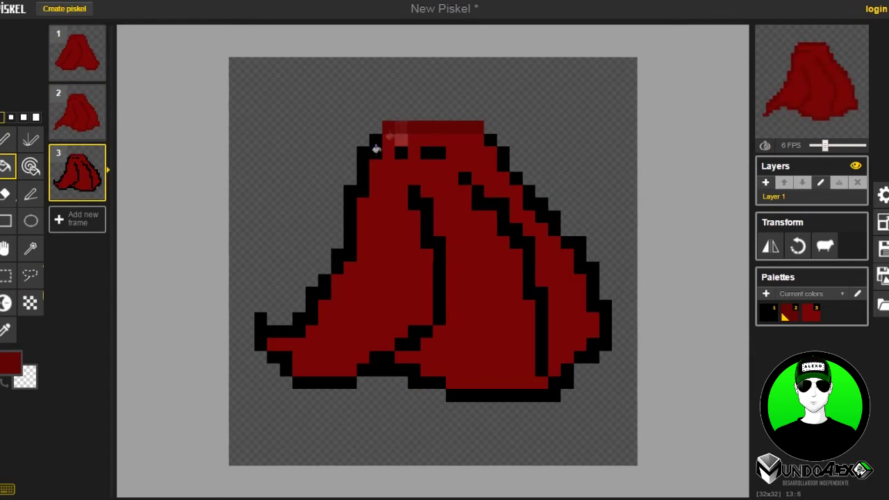
left_click(341, 254)
left_click(306, 316)
left_click(284, 364)
left_click(393, 375)
- Recolor frame 3's two inner folds and the small dashes below the collar with the darker red
left_click(421, 332)
left_click(408, 318)
left_click(494, 230)
left_click(433, 152)
left_click(402, 152)
left_click(464, 179)
- Fill frame 3's right edge, from the shoulder down to the low right section of the hem, with the darker red
left_click(501, 150)
left_click(516, 178)
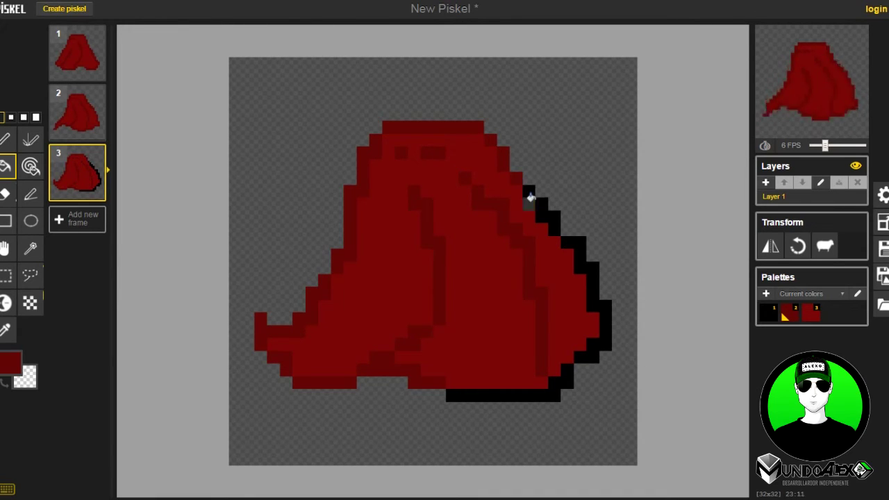
left_click(528, 197)
left_click(574, 240)
left_click(564, 392)
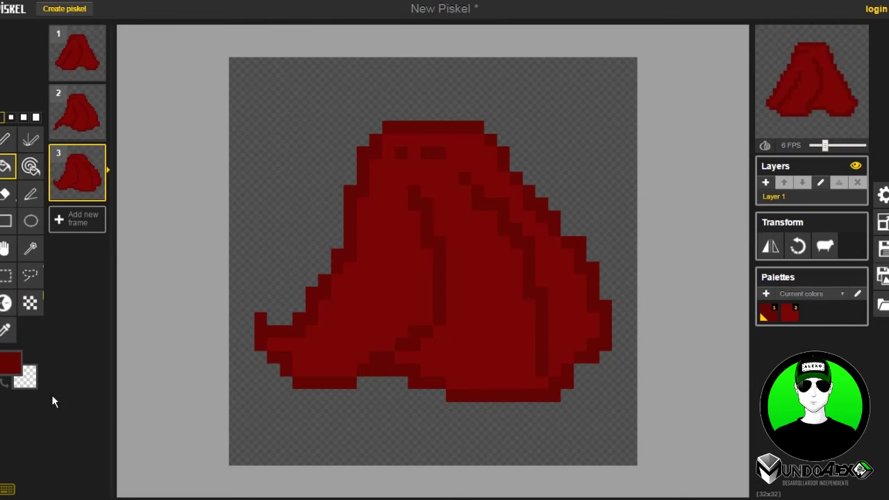
- Draw a brighter red #a70e0e highlight line in frame 3 between the two folds, running from near their tops down to the hem
left_click(13, 374)
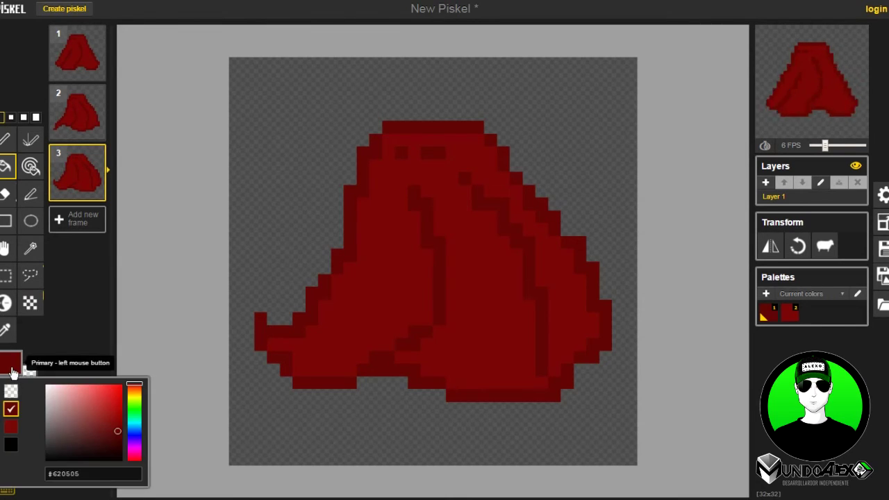
left_click(792, 315)
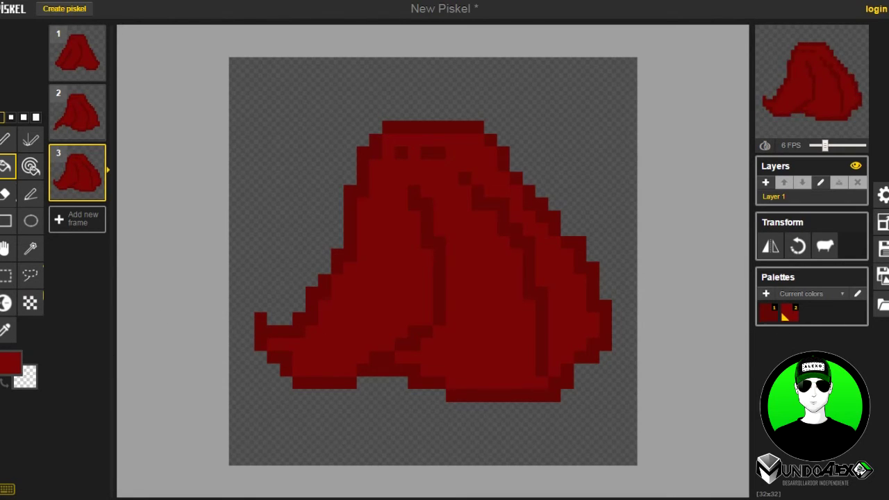
left_click(10, 363)
left_click(117, 409)
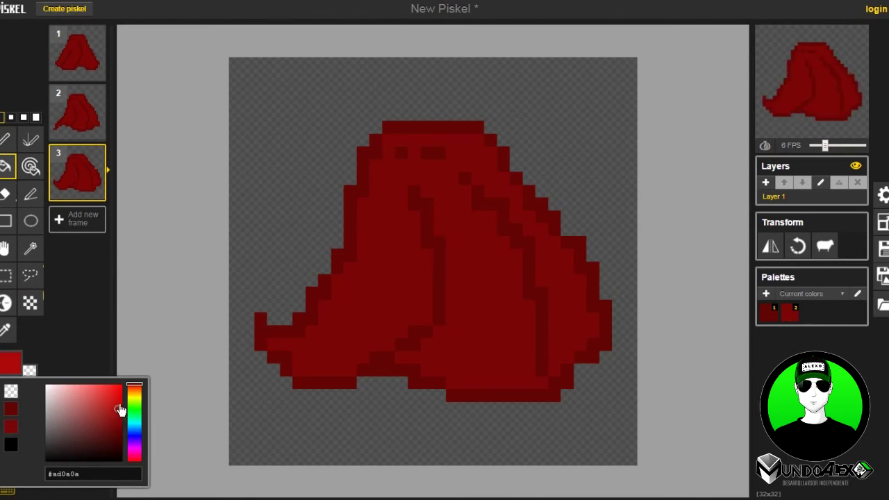
left_click(114, 401)
left_click(116, 412)
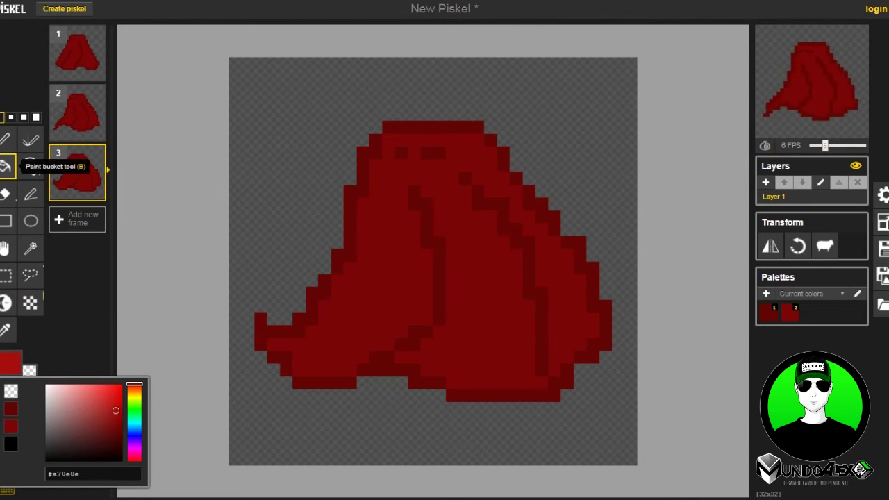
left_click(7, 139)
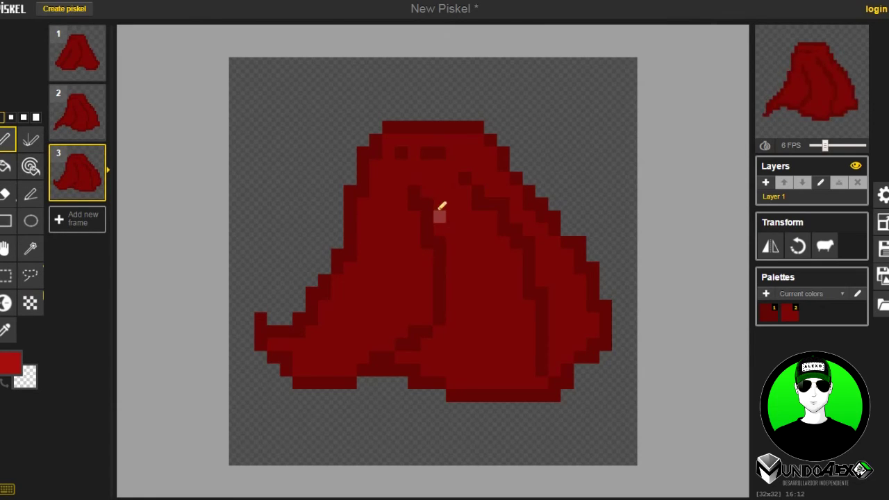
mouse_move(440, 203)
left_mouse_down()
mouse_move(468, 249)
mouse_move(487, 337)
left_mouse_up()
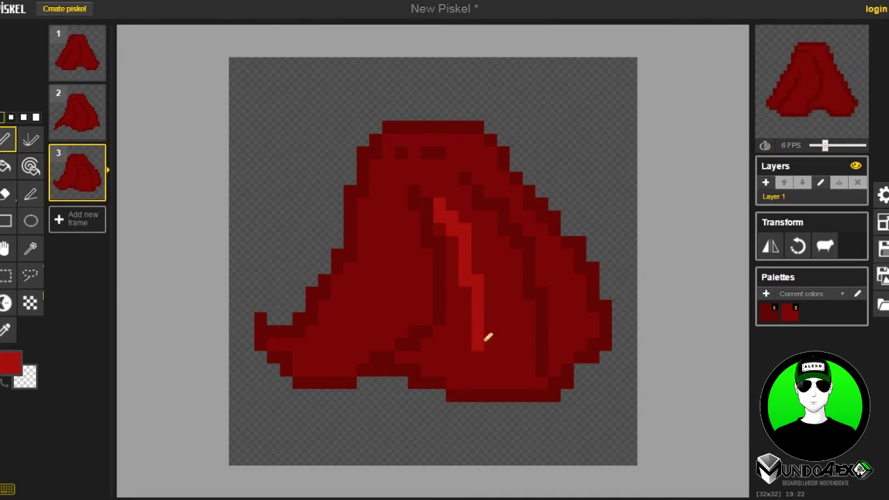
left_click_drag(482, 369, 465, 380)
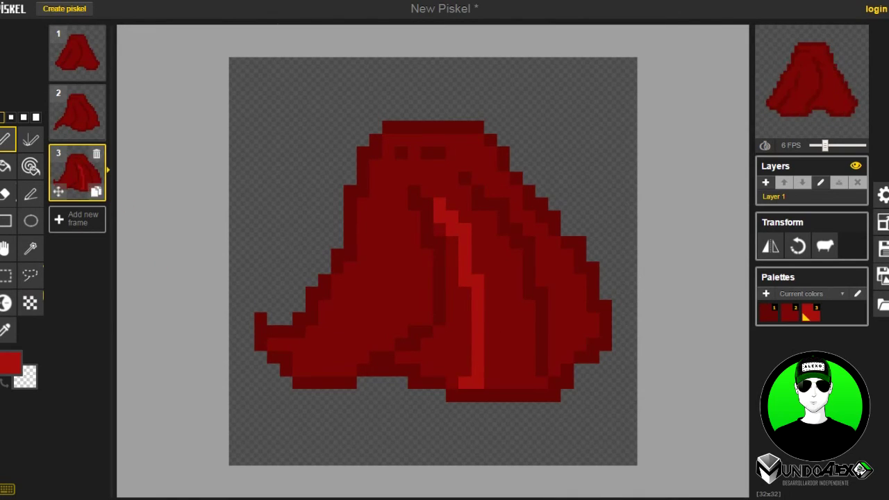
- Fill frame 3's area between the central fold and highlight line with bright red, widen it, and paint a highlight band down the right panel
left_click(14, 178)
left_click(448, 353)
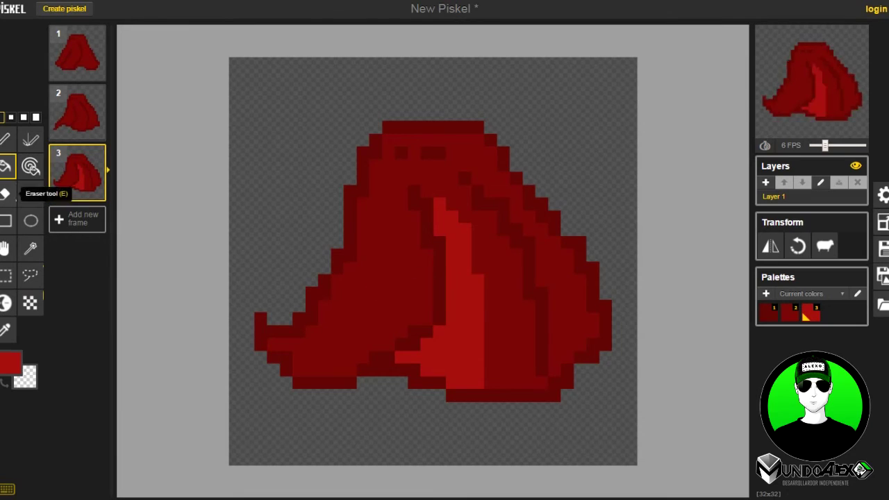
left_click(5, 140)
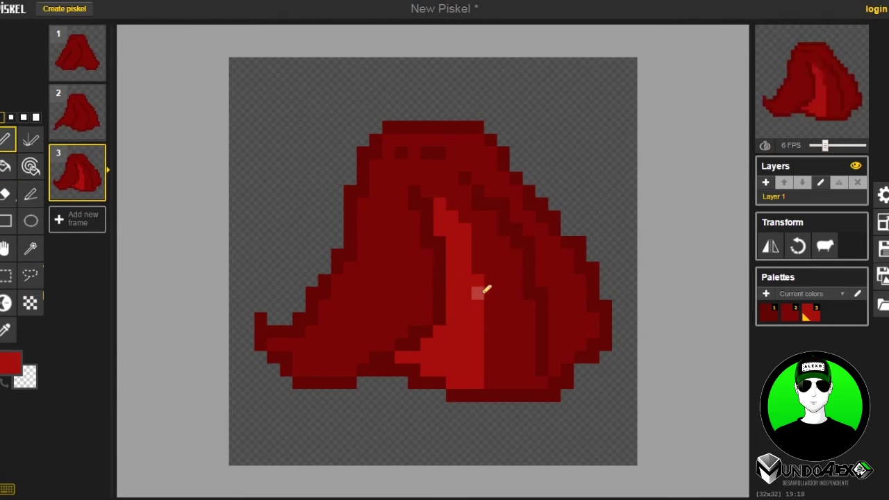
left_click_drag(490, 311, 490, 349)
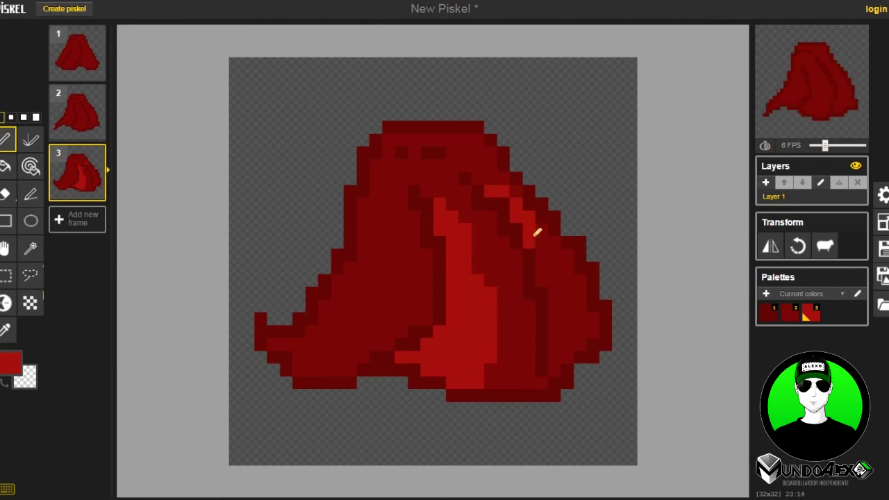
left_click_drag(559, 274, 583, 325)
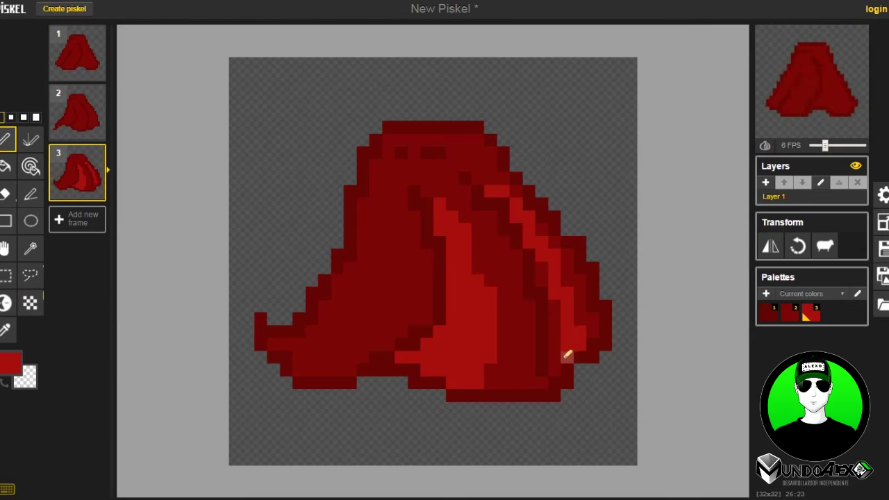
left_click_drag(567, 338, 565, 299)
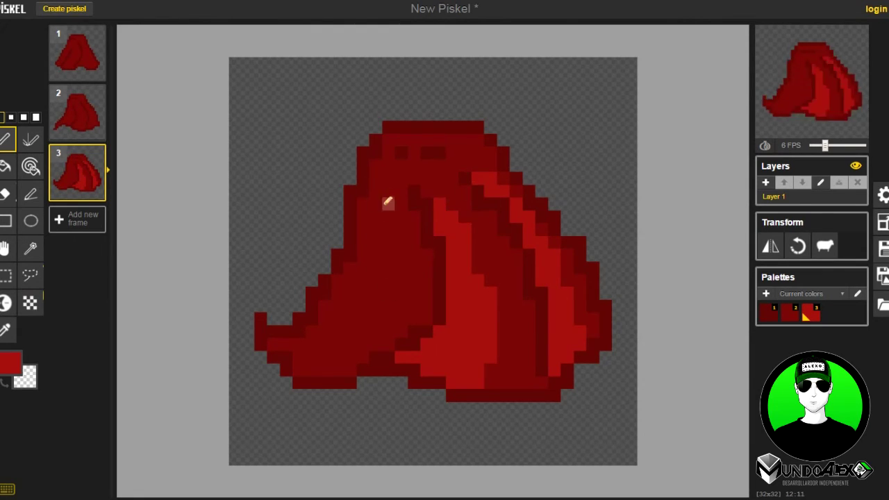
- Outline and fill frame 3's left panel with bright red, leaving a shadow beside the fold, and add small highlights under the collar
mouse_move(378, 191)
left_mouse_down()
mouse_move(403, 248)
mouse_move(391, 319)
left_mouse_up()
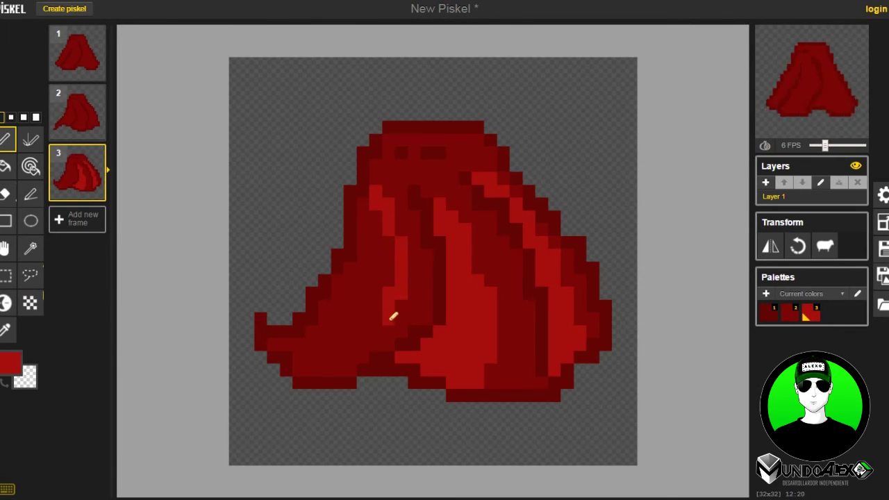
left_click(6, 167)
left_click(341, 320)
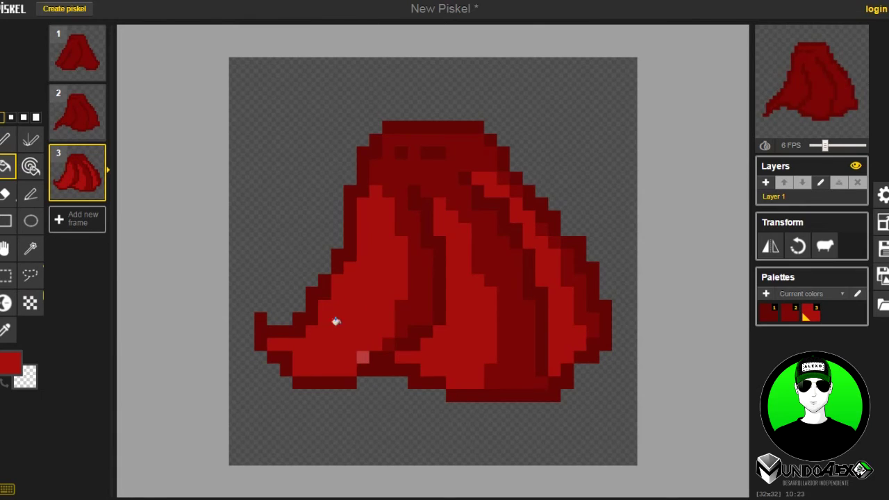
left_click(5, 138)
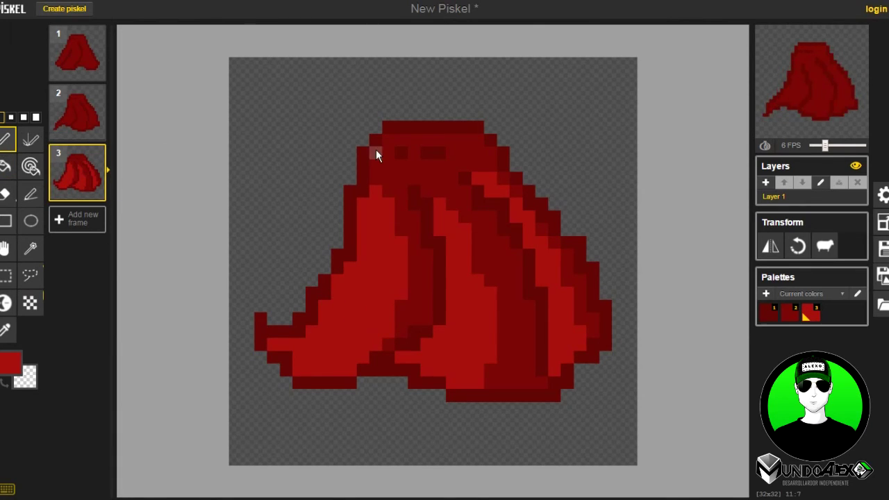
left_click_drag(388, 138, 418, 140)
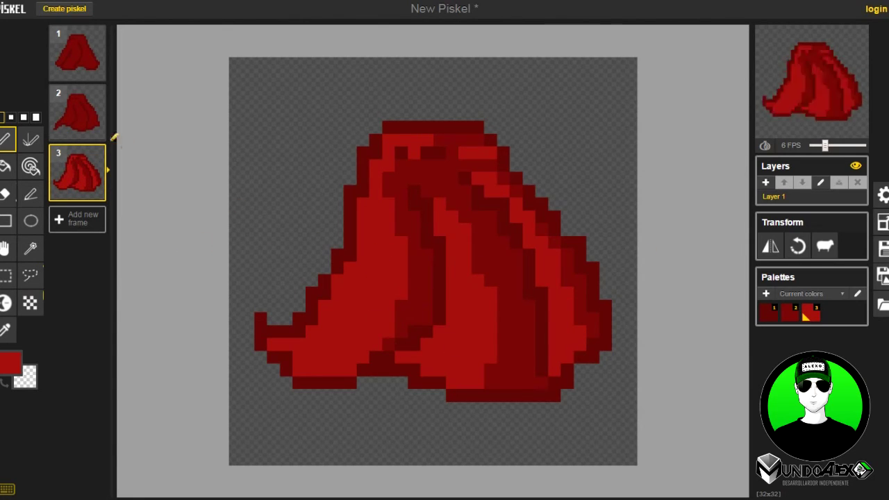
- In frame 2, paint bright red highlights beneath the collar and down the left panel, widening toward the hem and into the left tip
left_click(76, 109)
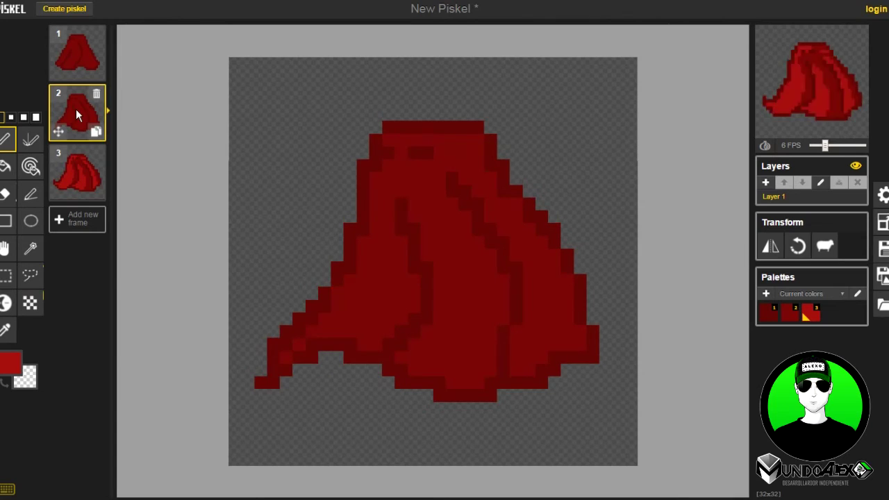
left_click(439, 139)
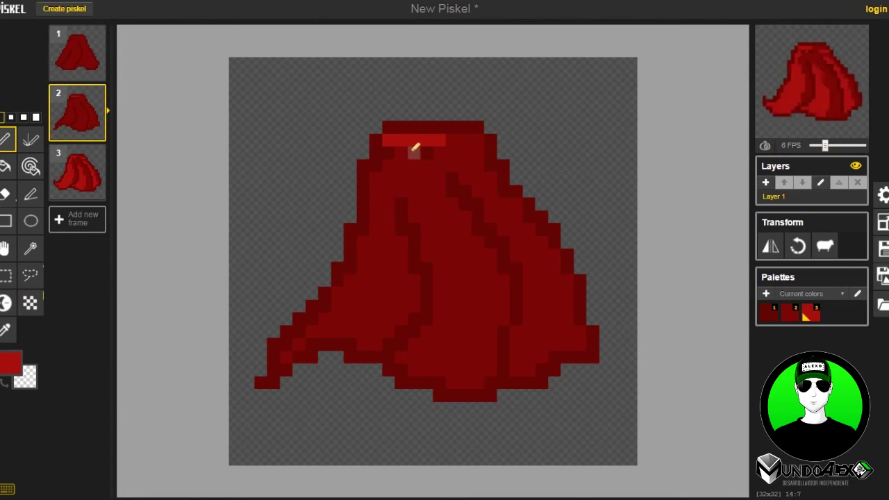
left_click(403, 153)
mouse_move(390, 167)
left_mouse_down()
mouse_move(377, 173)
mouse_move(386, 241)
left_mouse_up()
mouse_move(376, 278)
left_mouse_down()
mouse_move(358, 318)
mouse_move(383, 234)
mouse_move(366, 237)
mouse_move(364, 267)
left_mouse_up()
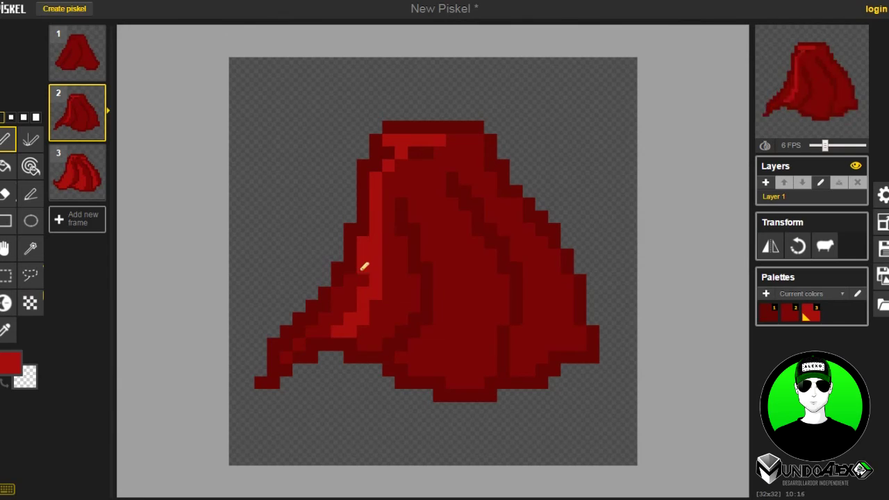
left_click_drag(343, 314, 343, 293)
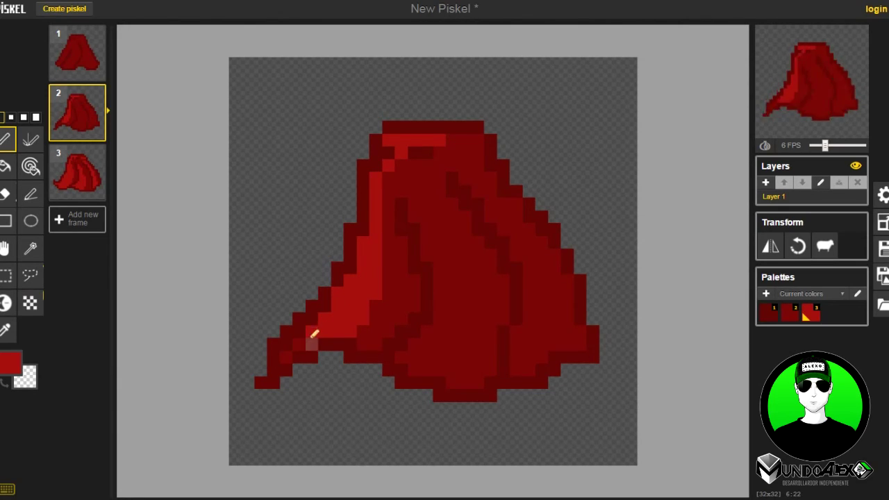
left_click_drag(311, 340, 305, 341)
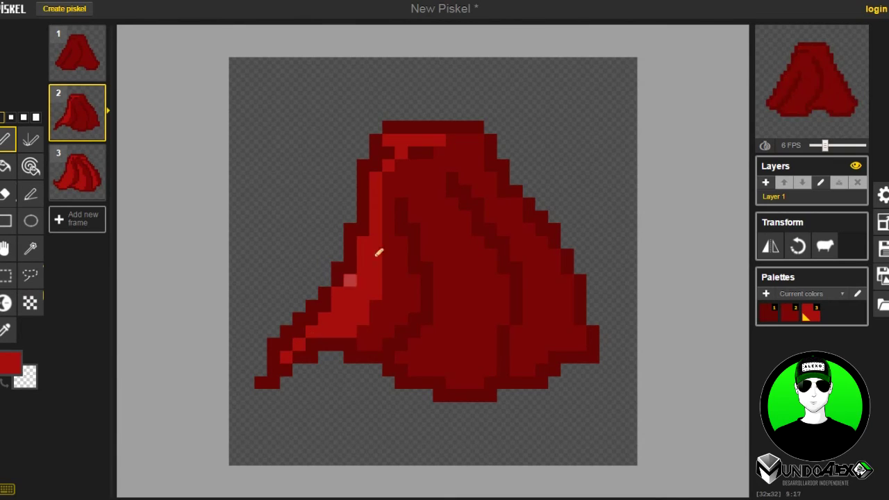
- Paint a bright red highlight down frame 2's middle panel, starting beside the left fold and widening to fill the area above the hem
left_click_drag(415, 204, 469, 315)
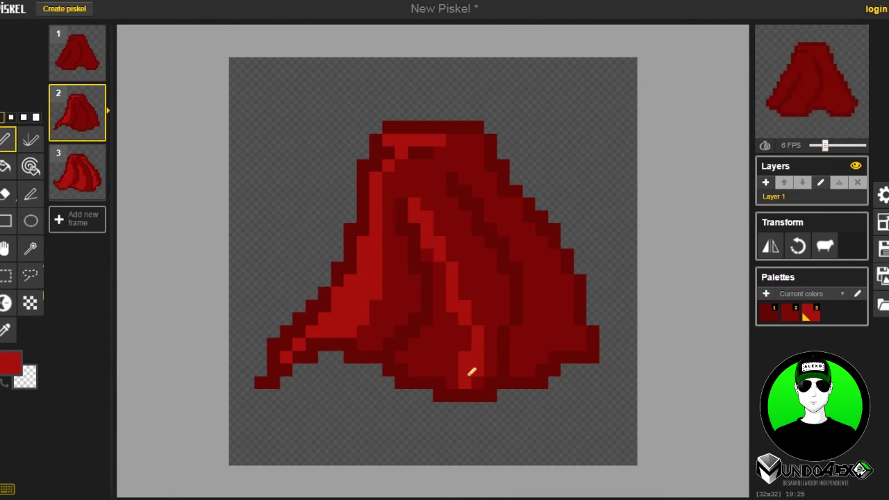
mouse_move(467, 374)
left_mouse_down()
mouse_move(433, 343)
mouse_move(458, 386)
mouse_move(470, 336)
left_mouse_up()
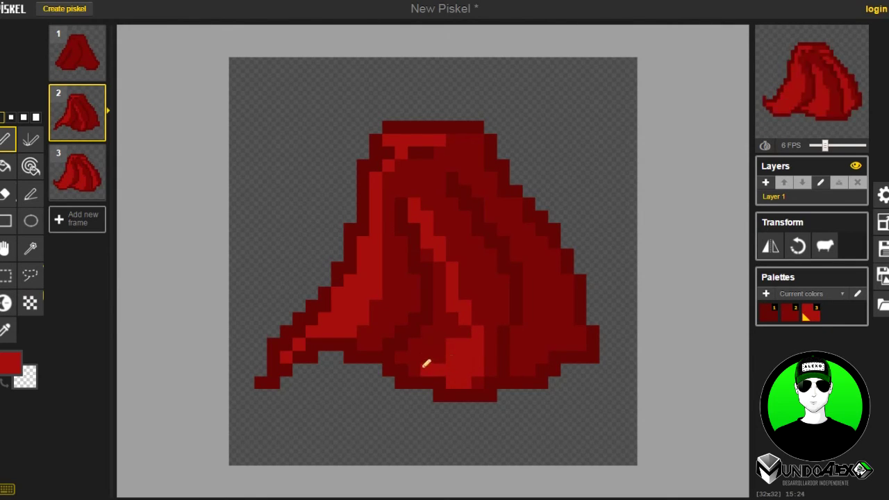
left_click_drag(425, 357, 453, 331)
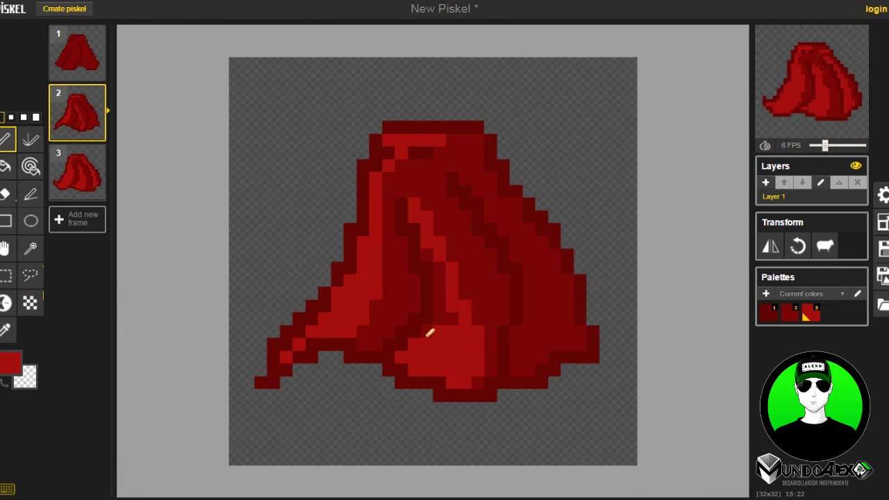
left_click_drag(440, 332, 456, 320)
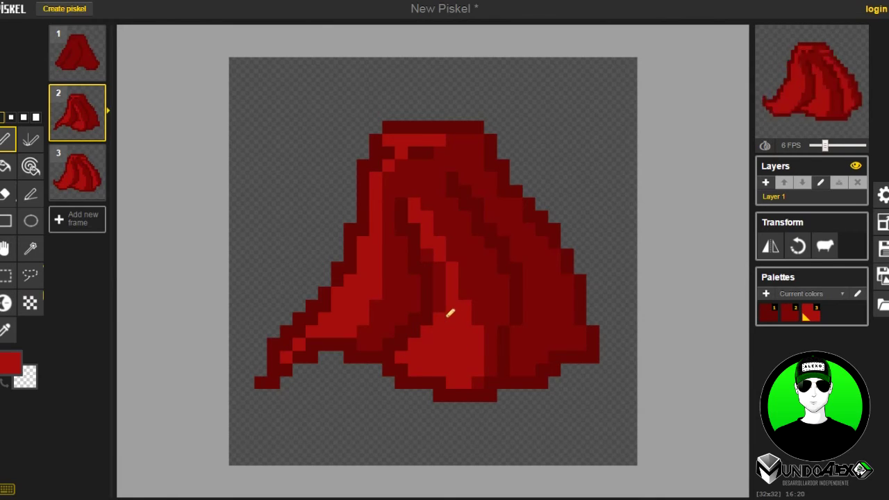
left_click_drag(446, 318, 445, 269)
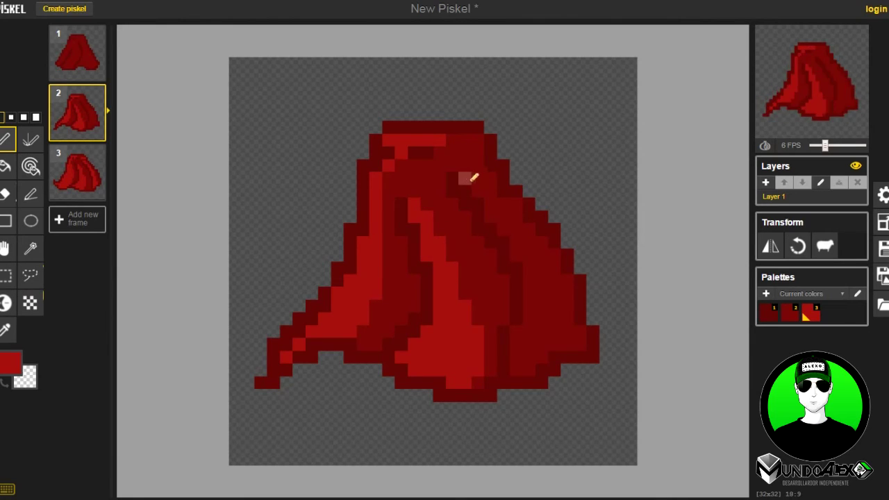
- Paint a bright red highlight along the right fold of frame 2, widening it across the right panel down to the hem
left_click_drag(487, 192, 551, 287)
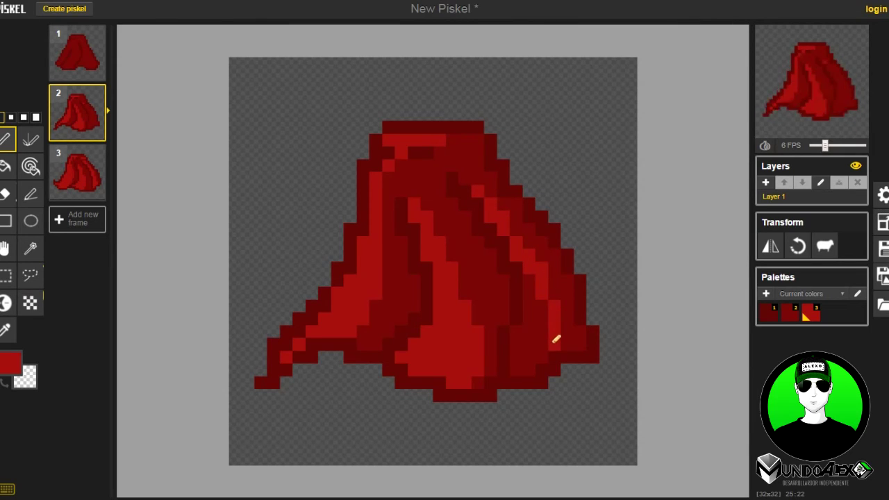
mouse_move(526, 362)
left_mouse_down()
mouse_move(524, 337)
mouse_move(531, 331)
mouse_move(537, 339)
mouse_move(549, 285)
left_mouse_up()
mouse_move(538, 318)
left_mouse_down()
mouse_move(536, 266)
mouse_move(526, 280)
left_mouse_up()
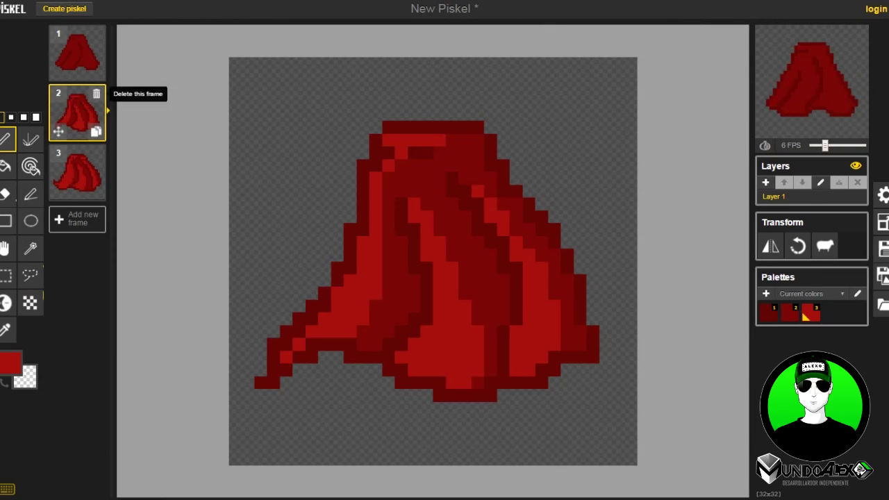
- In frame 1, draw a bright red highlight along the inside of the left edge, from the collar down to the lower left corner
left_click(75, 50)
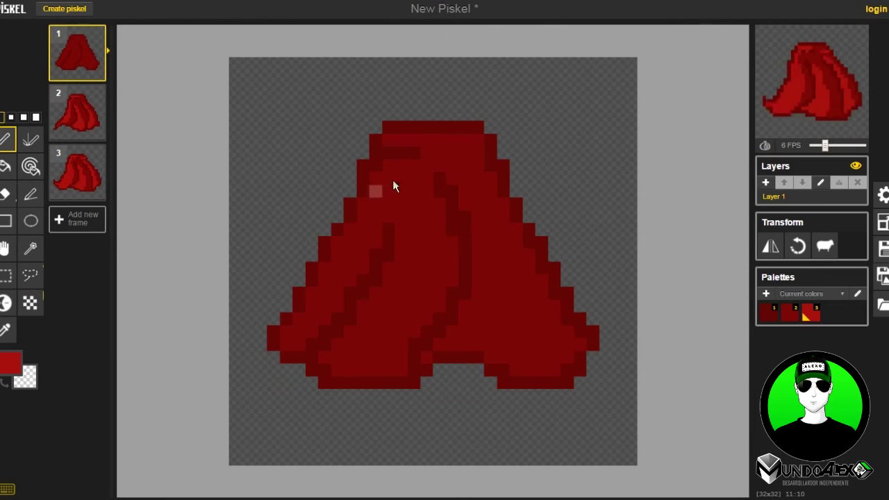
left_click(389, 141)
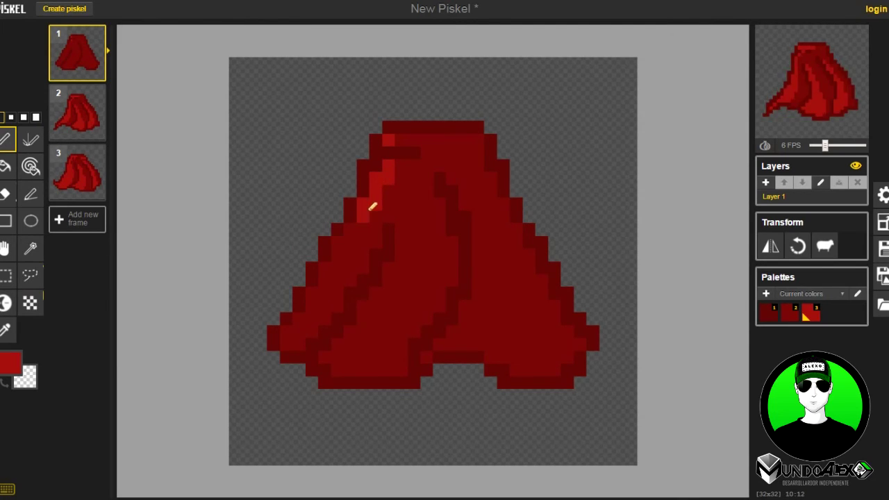
left_click(358, 229)
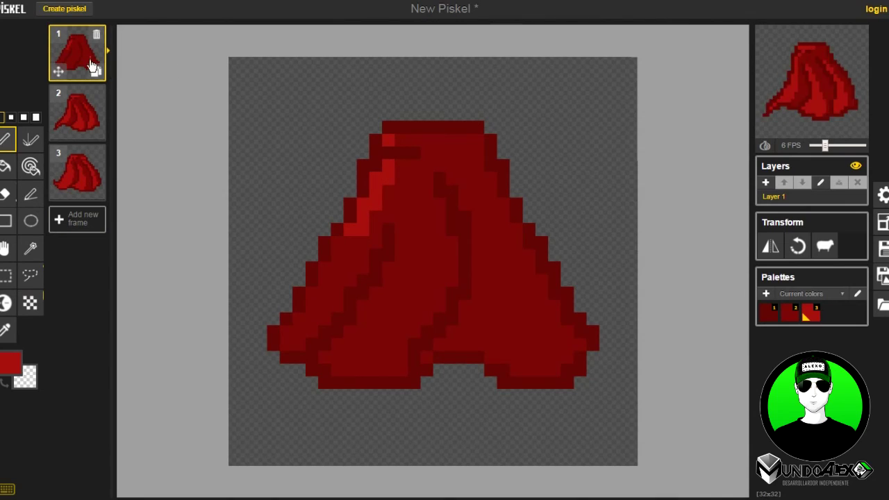
left_click(344, 248)
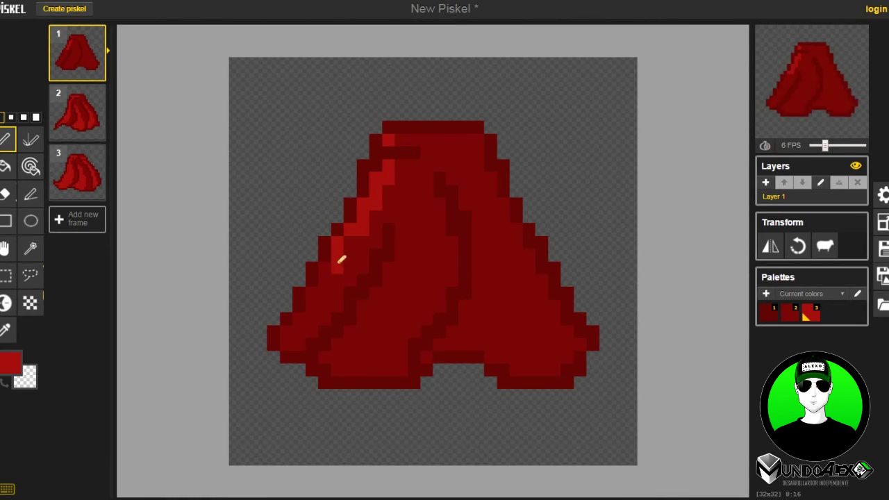
left_click(307, 318)
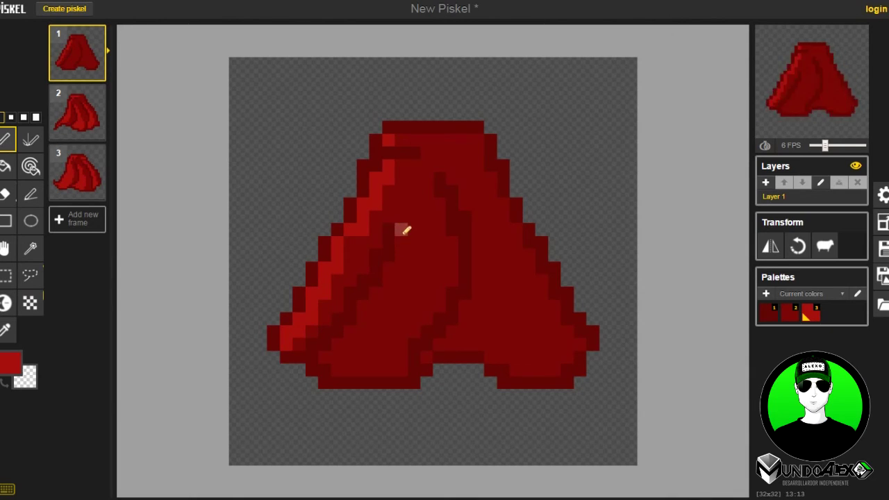
- Draw a bright red line down frame 1's middle panel to the hem and fill the area between it and the left fold
mouse_move(403, 238)
left_mouse_down()
mouse_move(402, 299)
mouse_move(381, 353)
mouse_move(358, 368)
left_mouse_up()
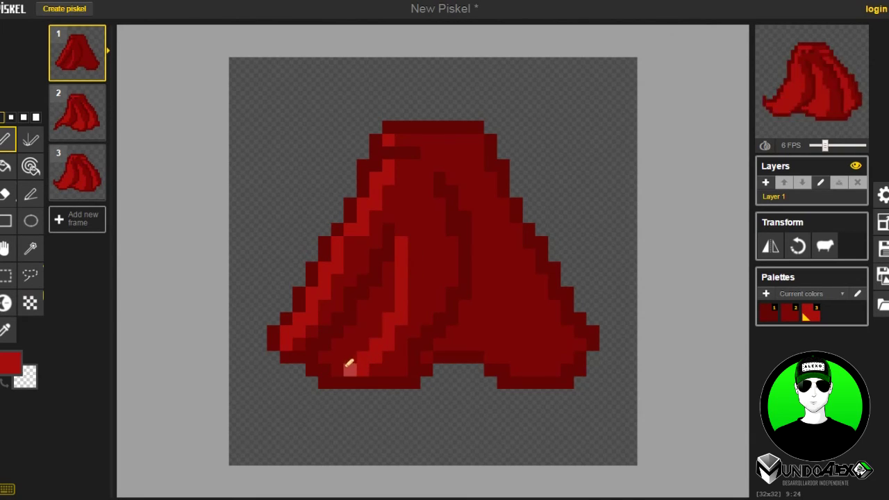
left_click(5, 166)
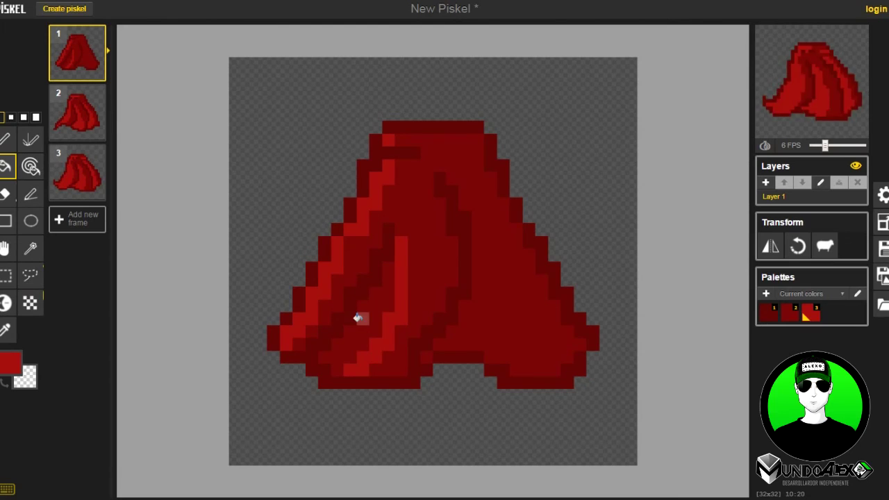
left_click(359, 317)
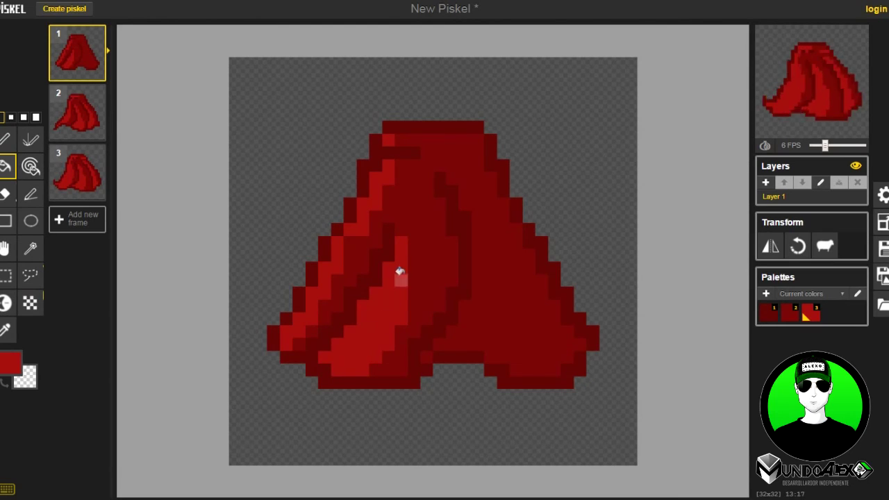
- Draw a bright red line down frame 1's right panel, fill between it and the central fold, and widen the lower part by one pixel column
left_click(5, 141)
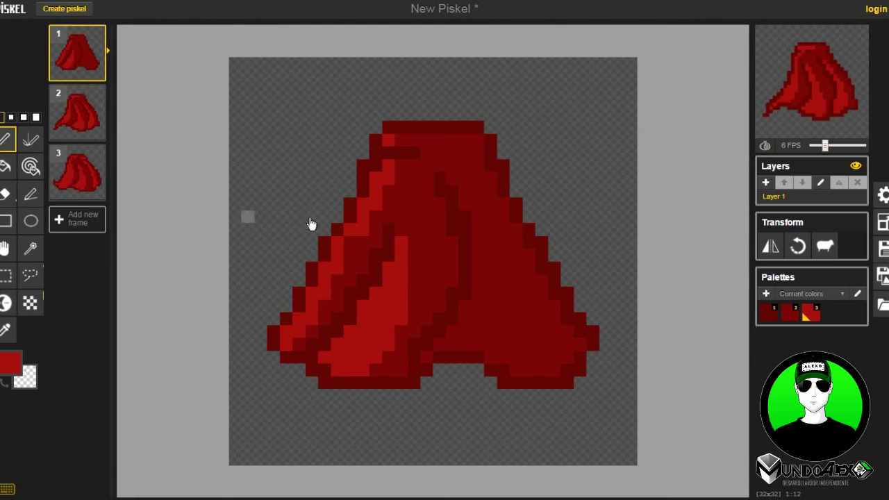
mouse_move(460, 201)
left_mouse_down()
mouse_move(514, 265)
mouse_move(519, 334)
left_mouse_up()
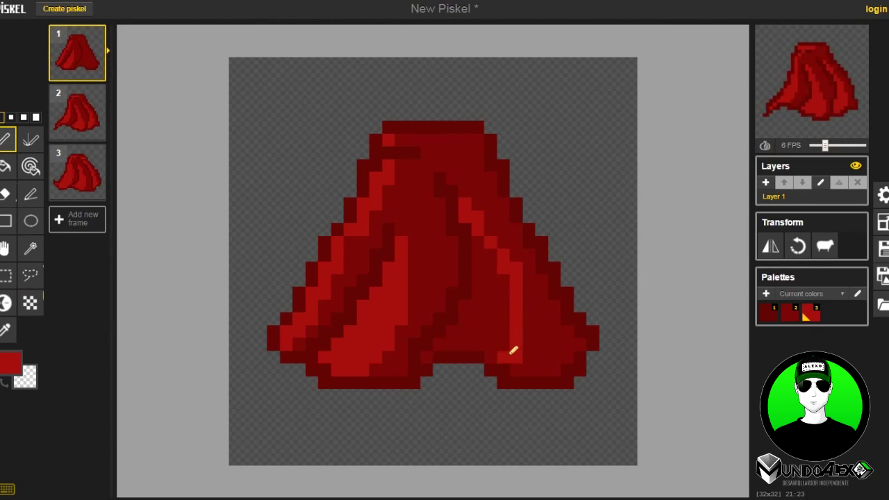
left_click(6, 166)
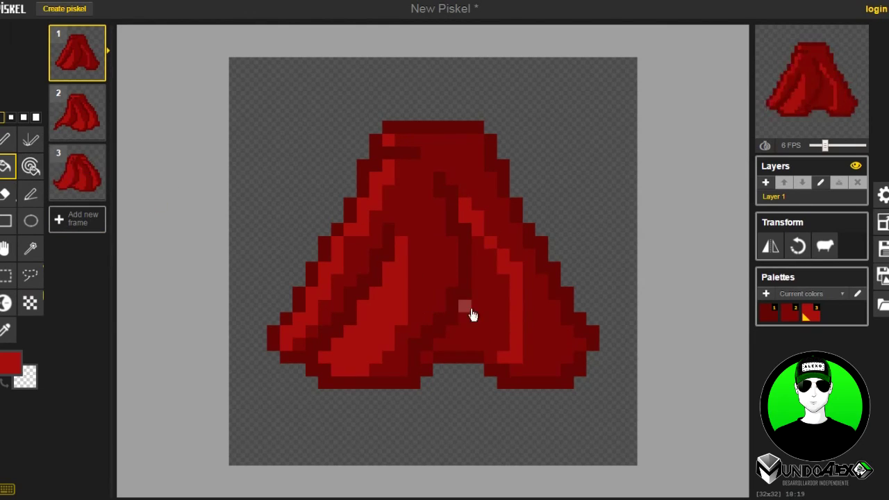
left_click(500, 324)
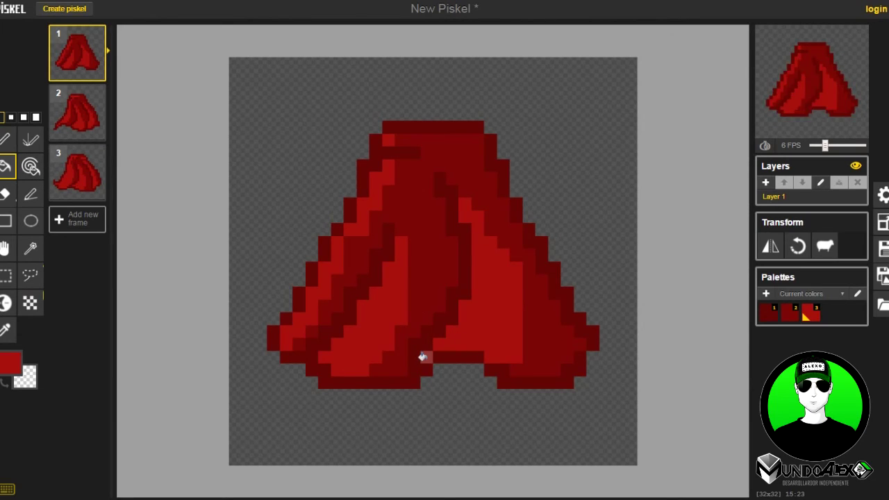
left_click(5, 143)
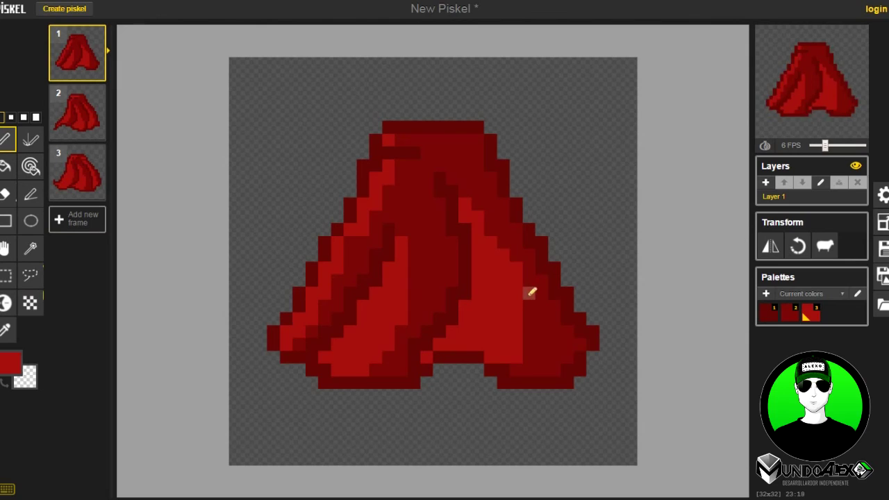
left_click_drag(529, 295, 526, 333)
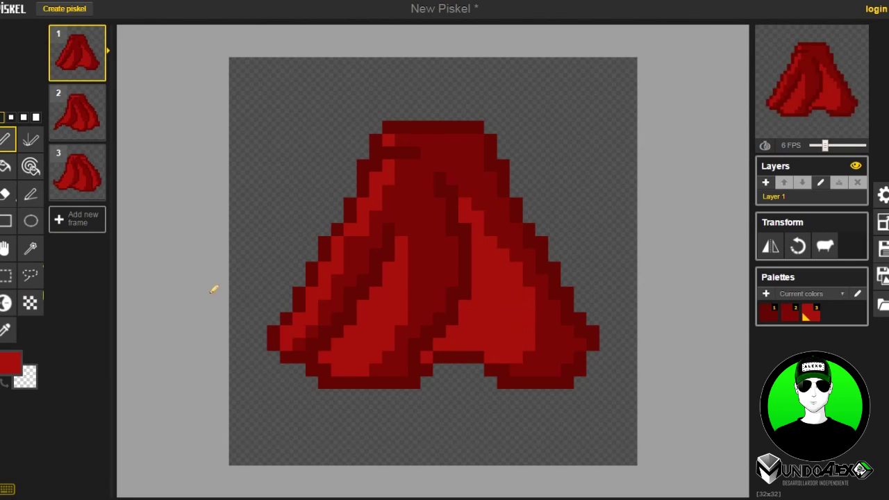
- Draw a bright red horizontal highlight just below the dark upper edge of frame 1's collar, on its left half
left_click_drag(388, 140, 441, 141)
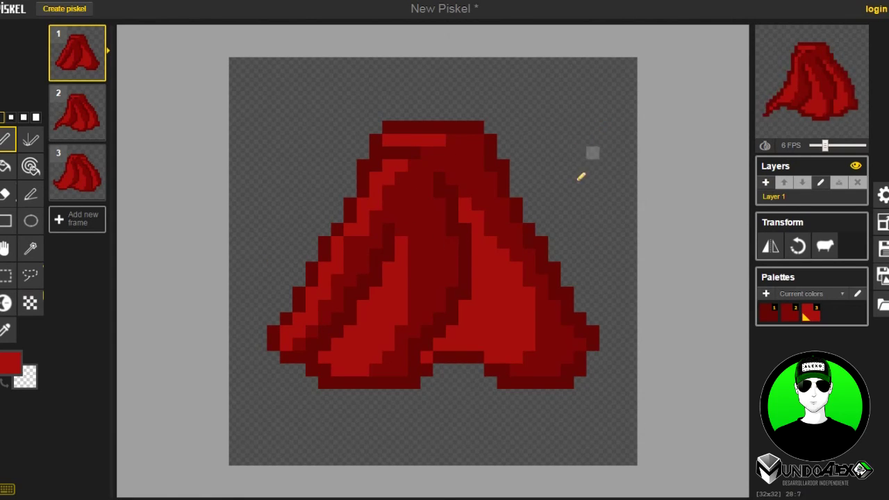
- Choose a slightly darker, fully saturated red and fill the right, middle, left and collar highlights of frame 1 with it
left_click(10, 361)
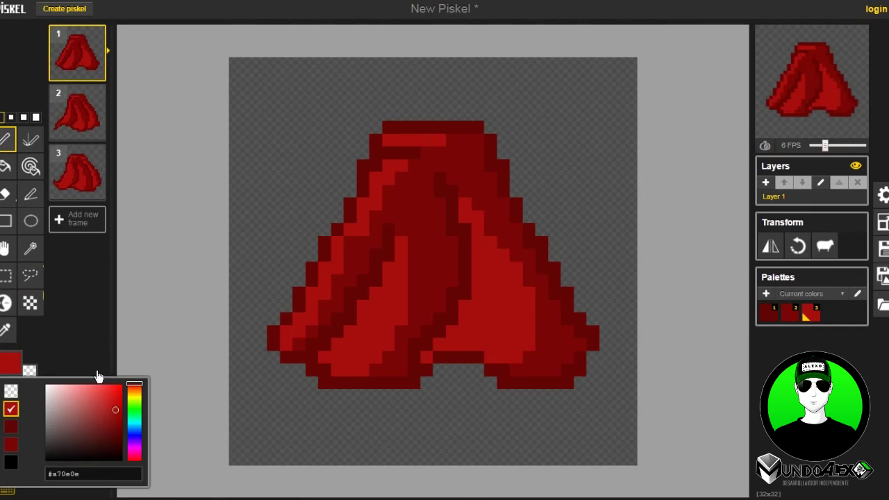
left_click(122, 416)
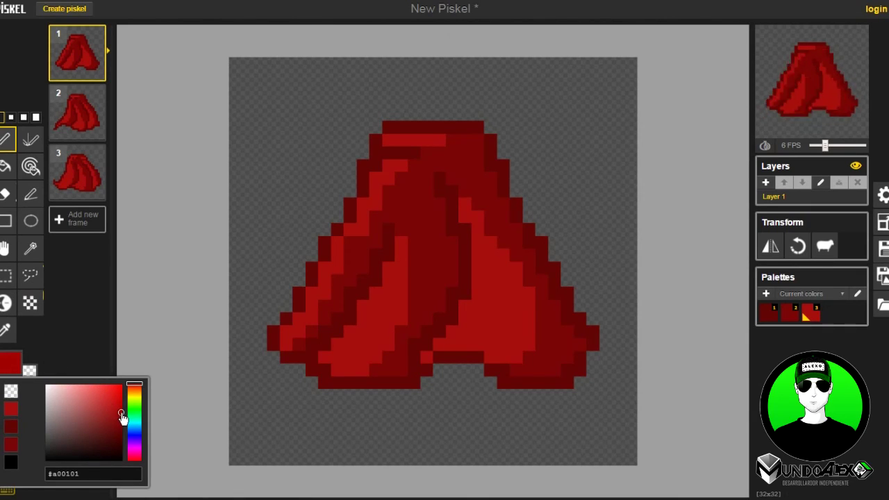
left_click(123, 415)
left_click(6, 166)
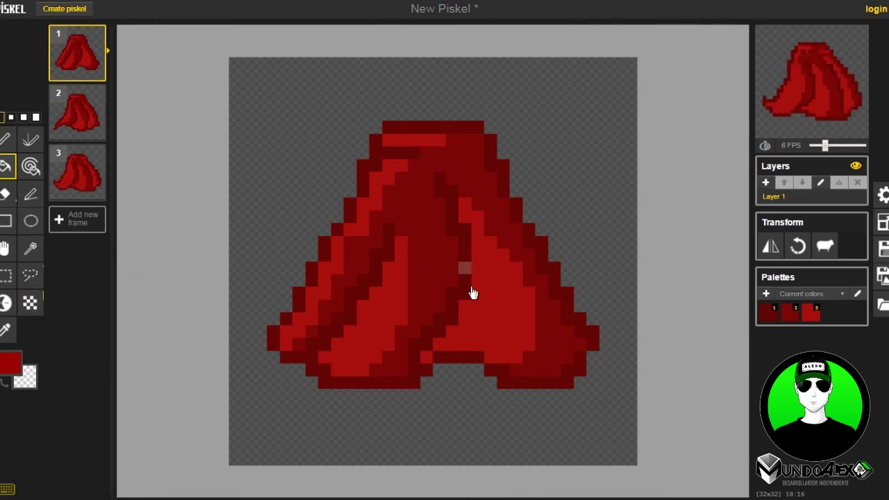
left_click(488, 303)
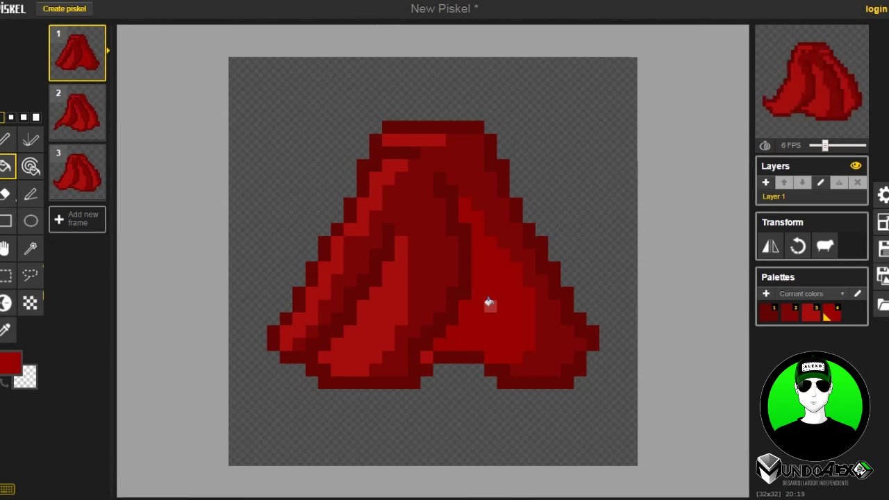
left_click(384, 321)
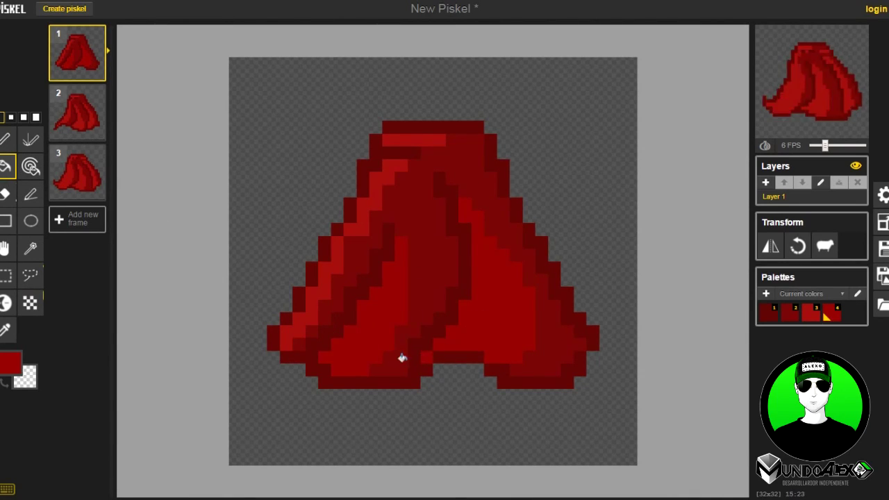
left_click(286, 331)
left_click(377, 183)
left_click(388, 140)
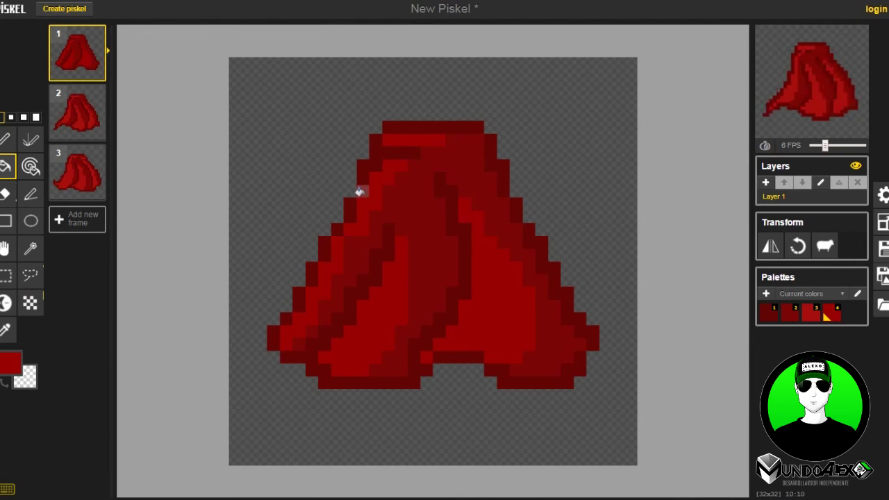
- In frame 2, fill the bright highlights of the collar and the left, middle and right panels with the same darker red
left_click(72, 114)
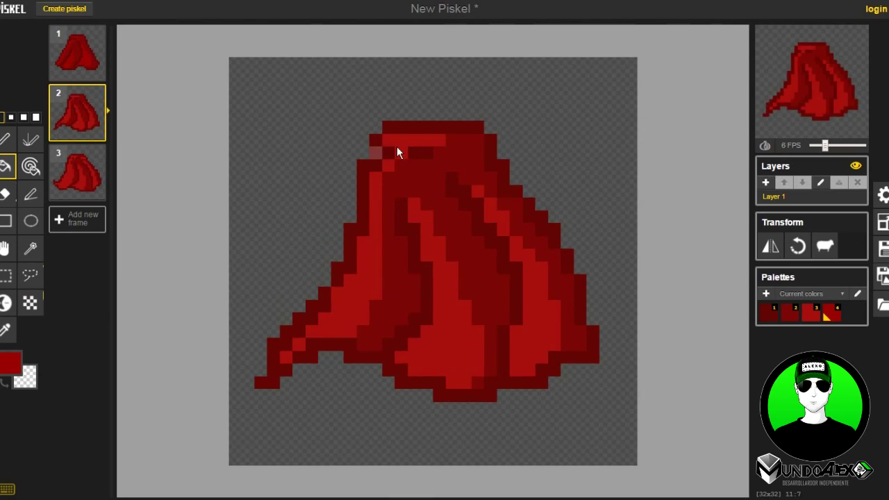
left_click(375, 191)
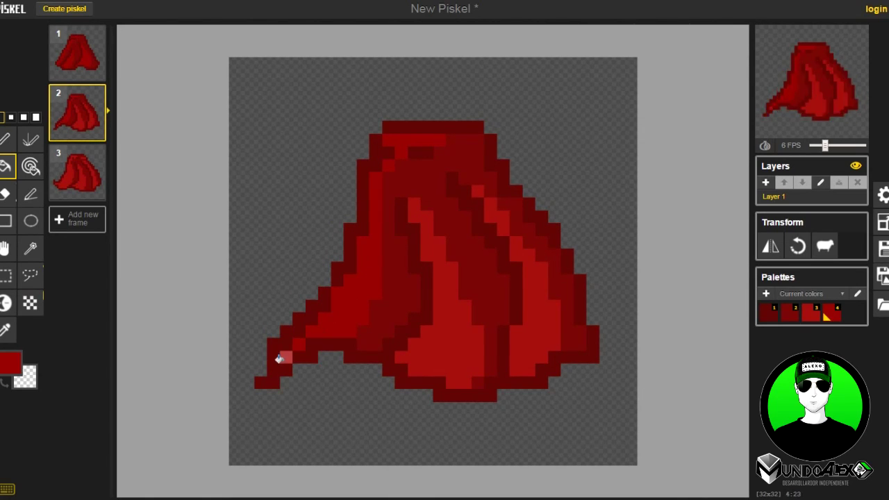
left_click(458, 343)
left_click(522, 322)
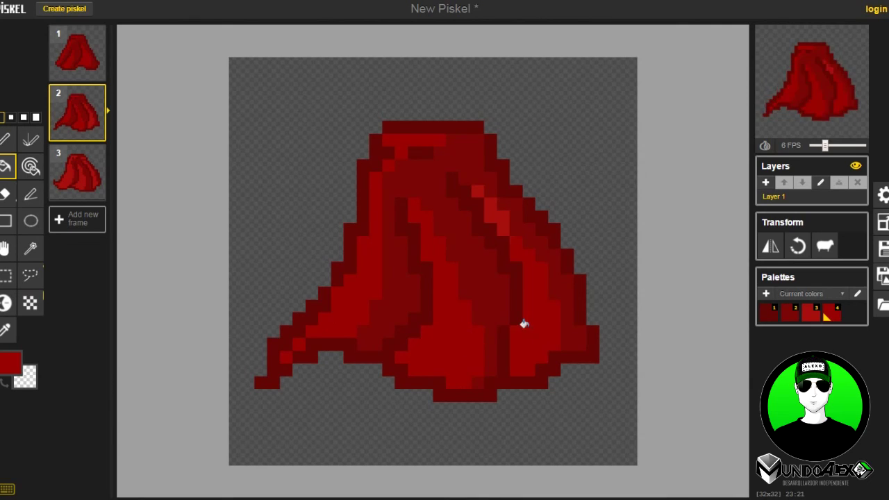
- In frame 3, recolor the left, middle and right panel highlights and those near the collar with the same darker red
left_click(82, 176)
left_click(362, 316)
left_click(461, 305)
left_click(544, 264)
left_click(484, 150)
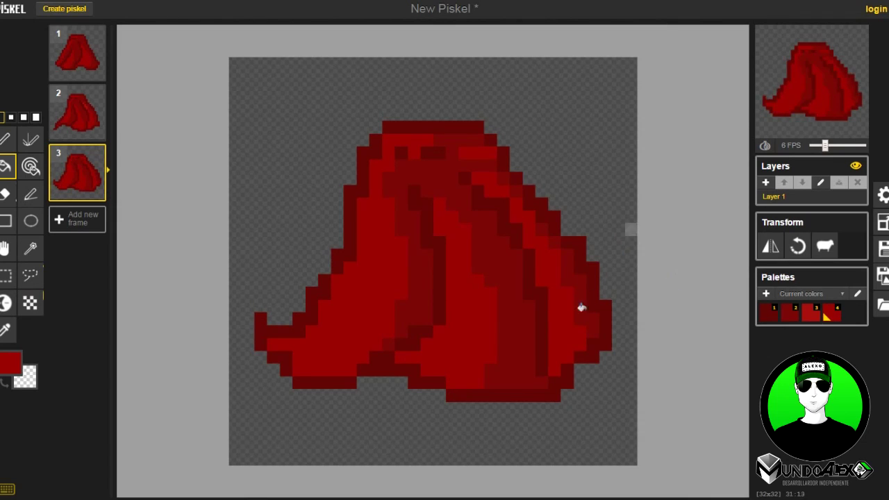
- Open the animation preview in a separate window, enlarge it, view the waving cape at full size and restore the window
left_click(858, 35)
left_click_drag(129, 8, 310, 97)
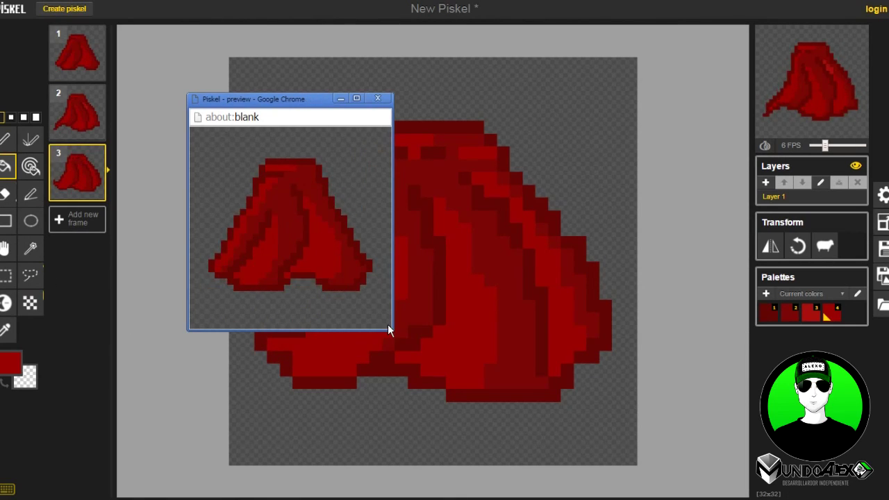
left_click_drag(392, 332, 611, 437)
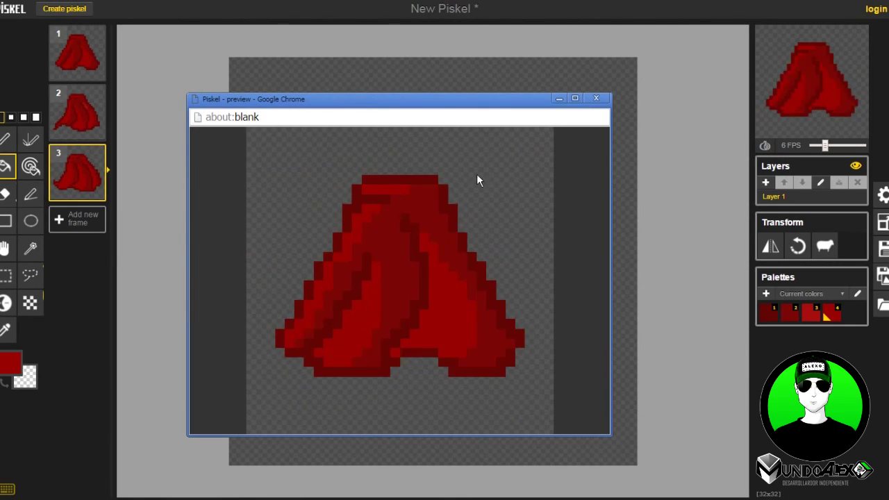
left_click_drag(477, 101, 492, 59)
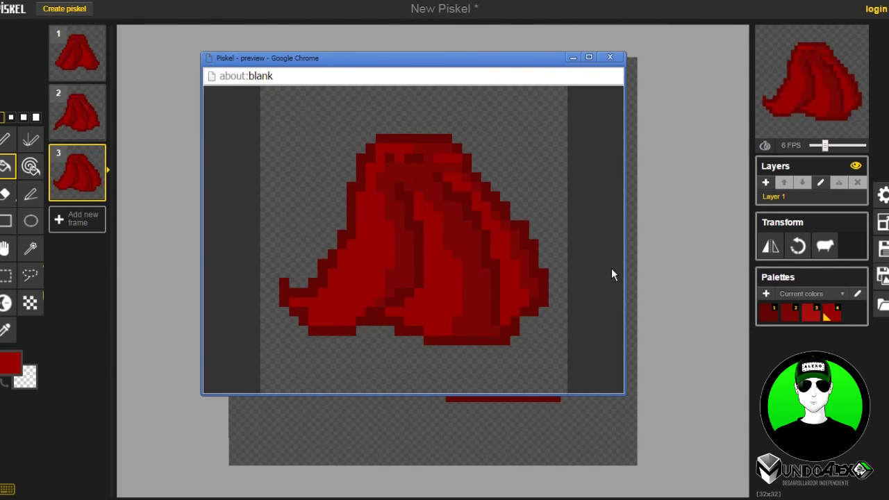
left_click(589, 58)
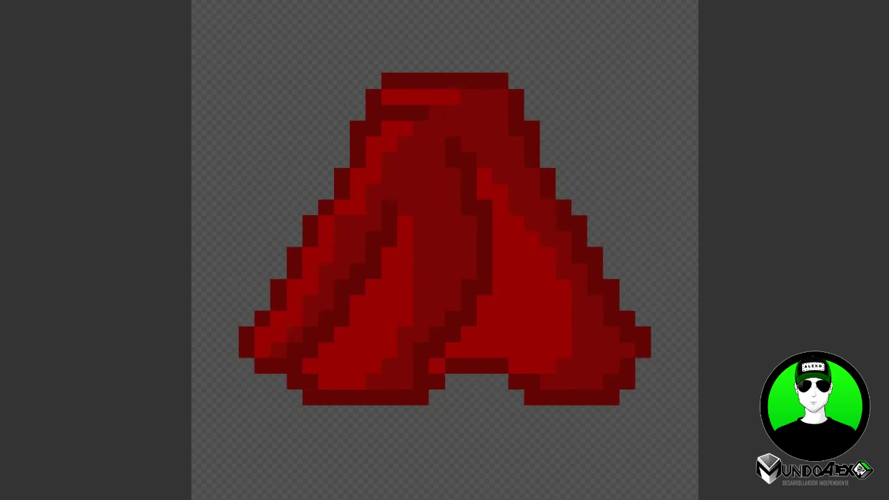
key("super+Down")
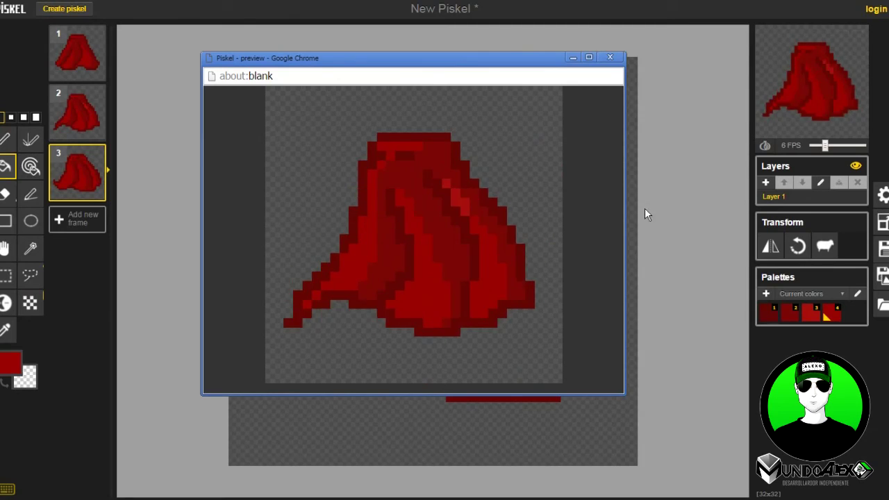